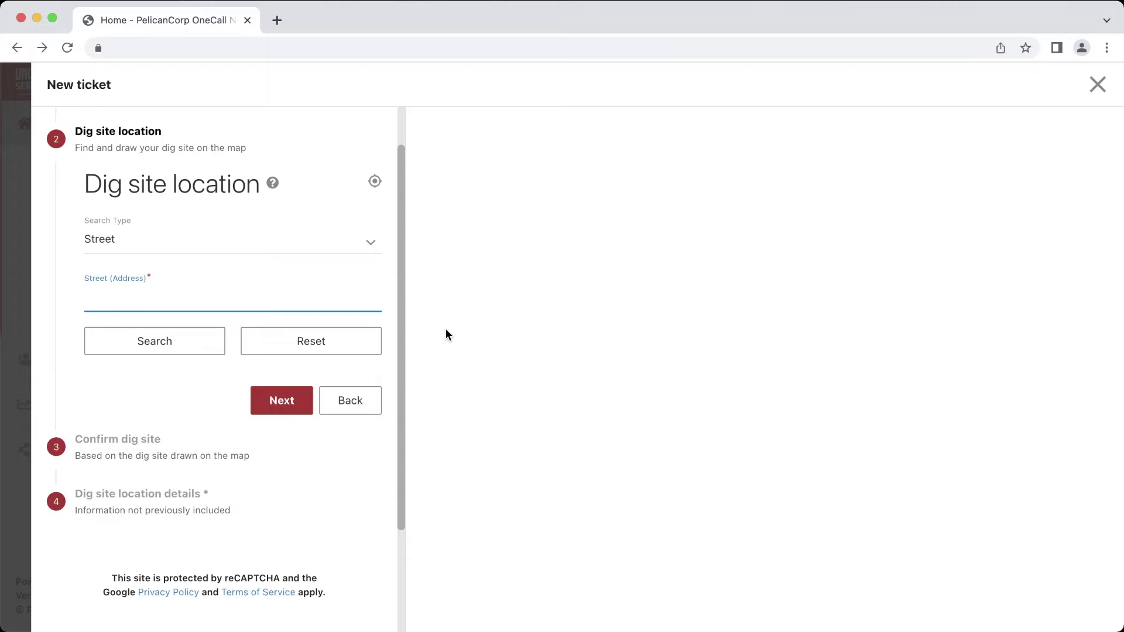
Leave the full-screen video and expand its description below the player to view the full text
key(Escape)
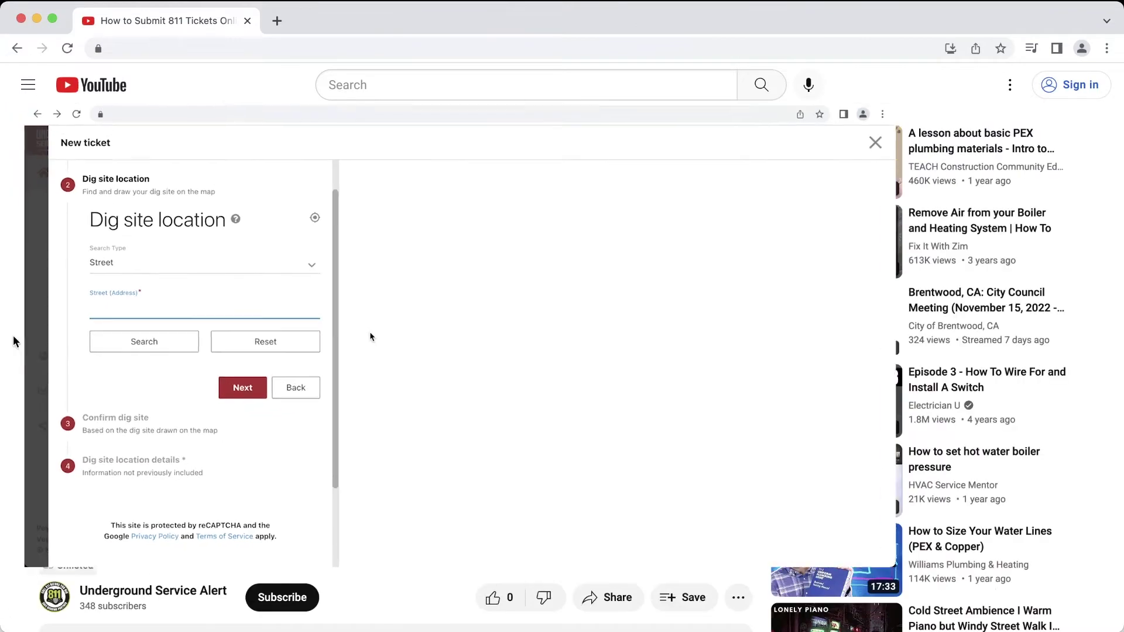
scroll(14, 341, down, 3)
scroll(15, 342, down, 2)
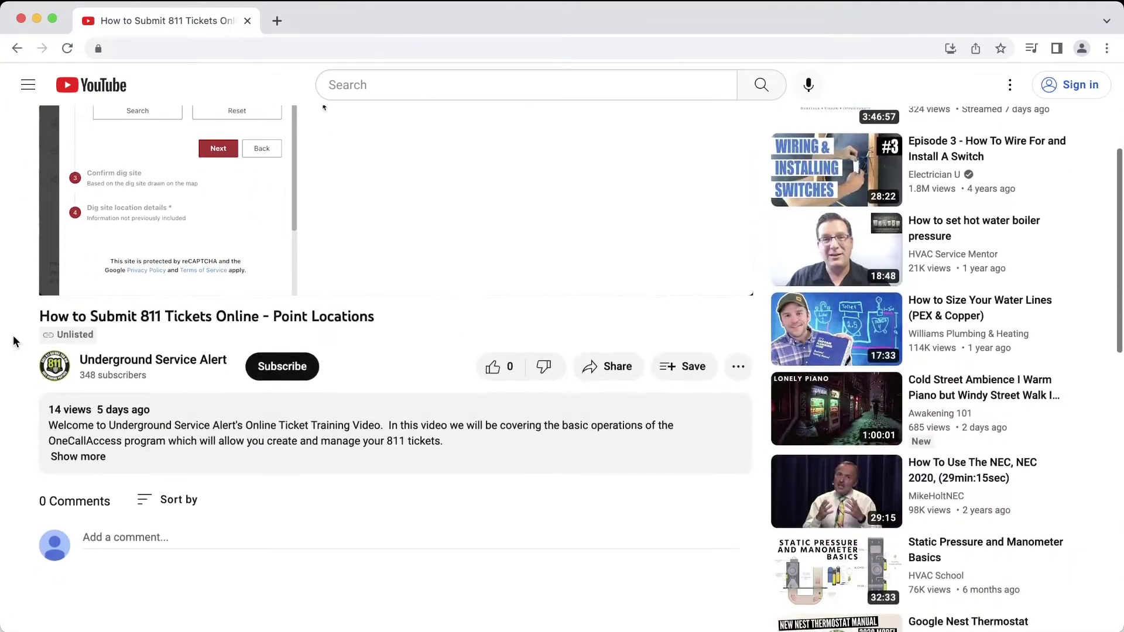
click(65, 455)
scroll(33, 467, down, 2)
scroll(33, 462, down, 4)
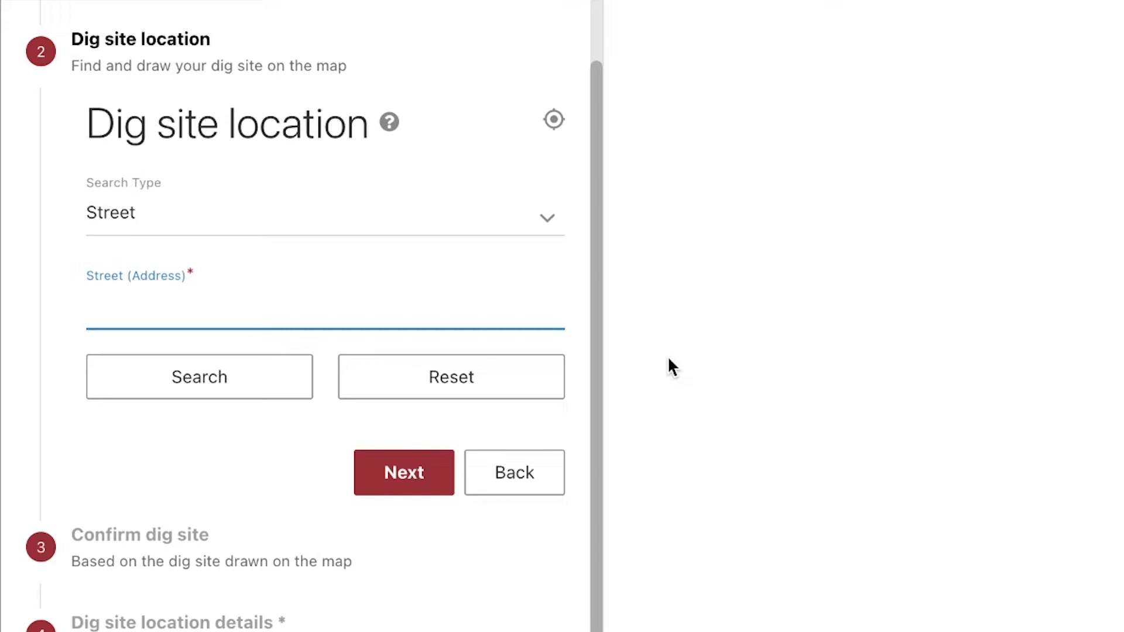
Set the dig site search type to Intersection and enter "25th ave" as the first street
click(454, 216)
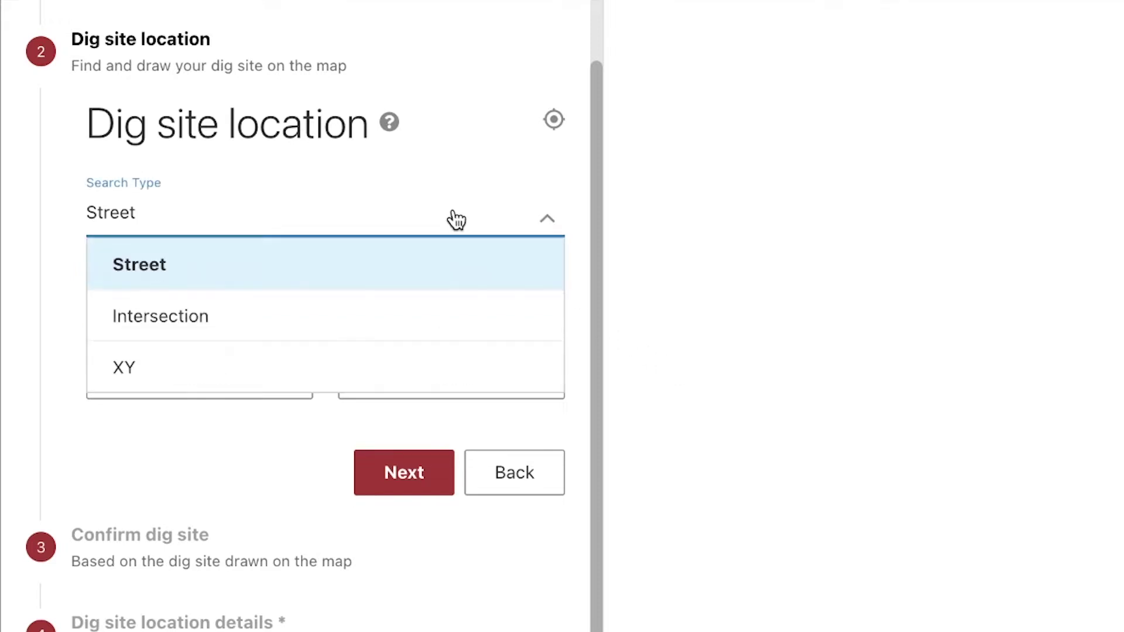
click(398, 314)
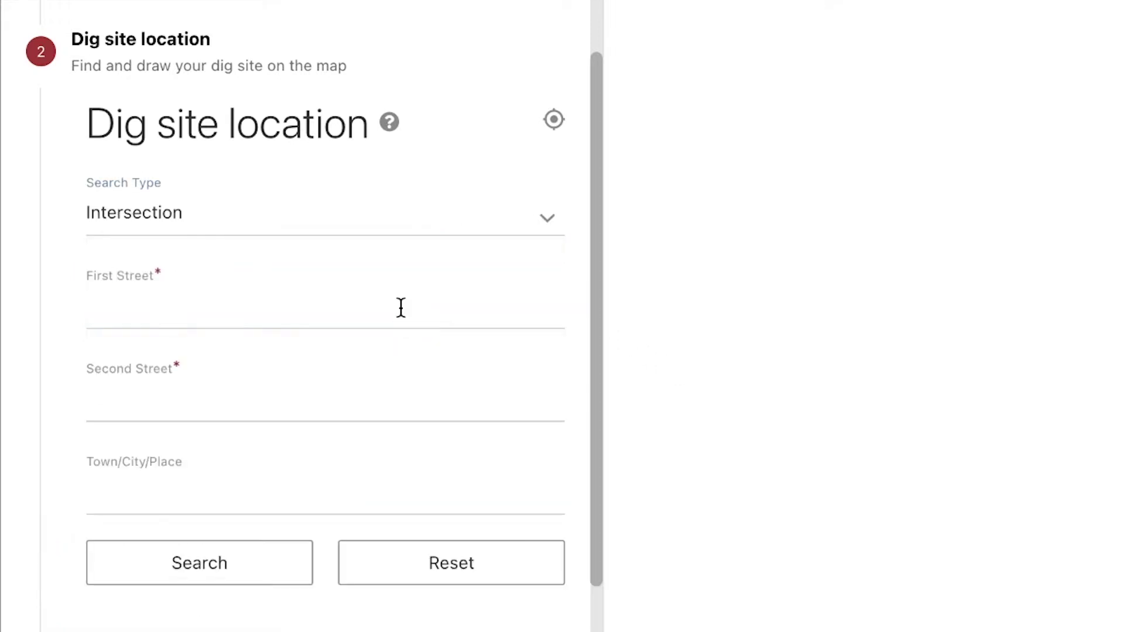
click(401, 307)
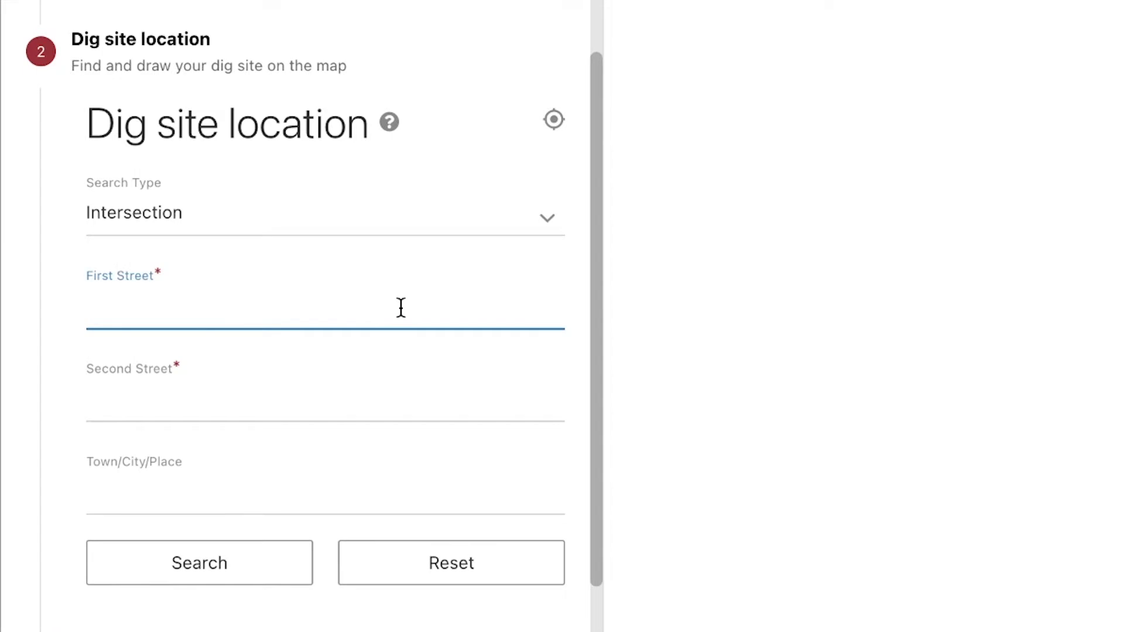
text(25th ave)
Enter "Balboa St" as the second street and "San Francisco" as the town, and search for the intersection
click(89, 398)
text(Balboa ST)
key(Tab)
key(shift+Tab)
key(BackSpace)
text(s)
key(BackSpace)
text(t)
key(Tab)
text(San Francisco)
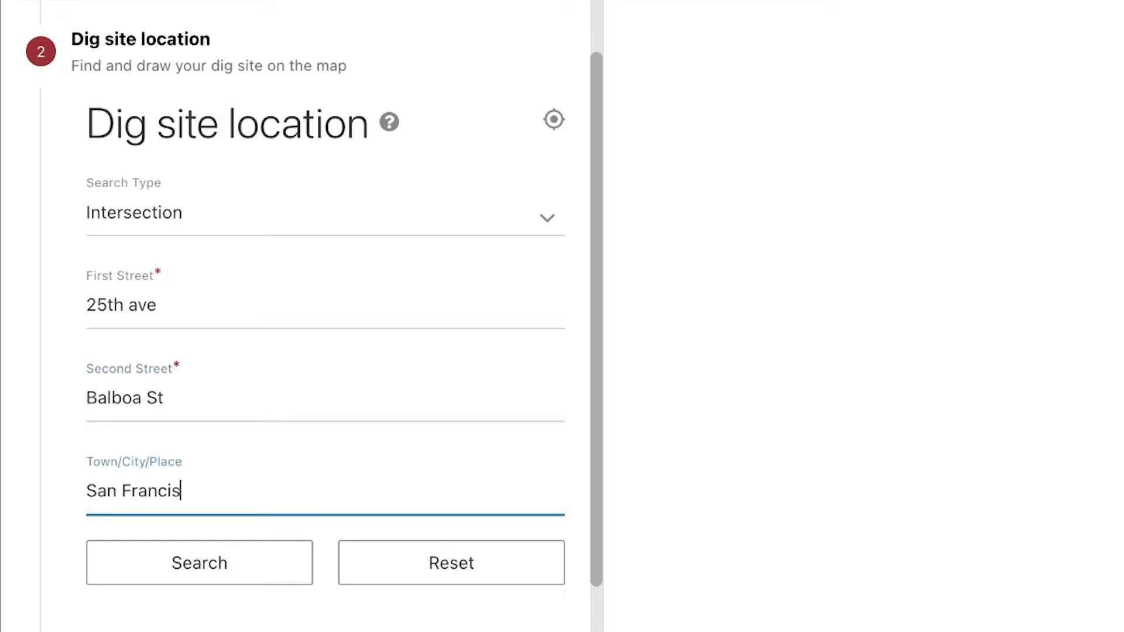
click(304, 570)
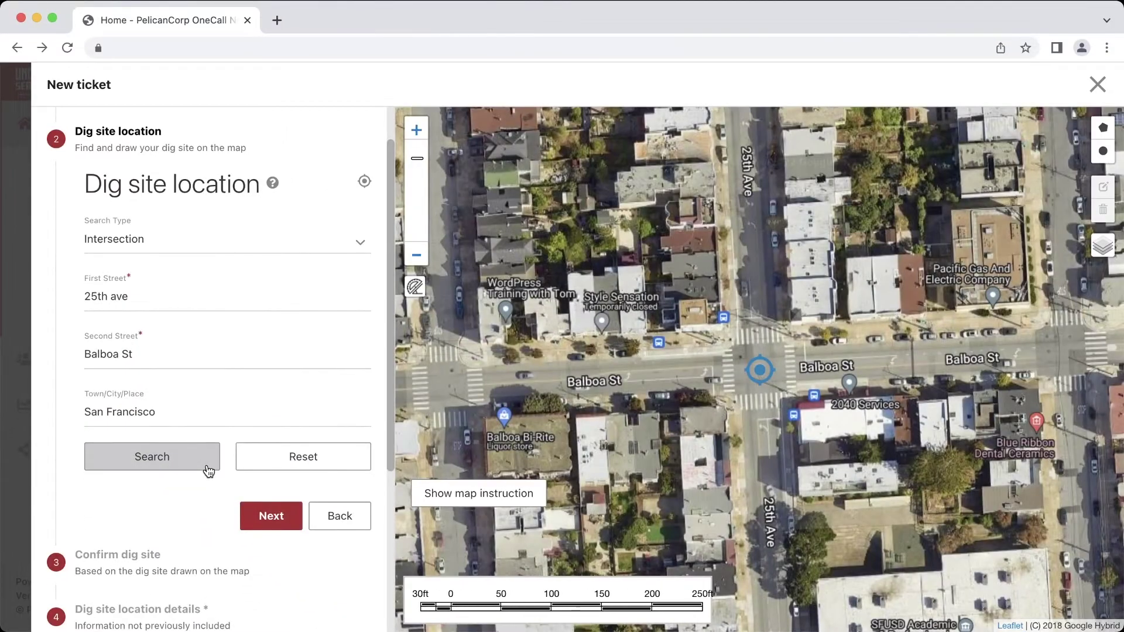
Measure along the west side of 25th Ave north from Balboa St, marking points at about 102 ft and 404 ft
drag(759, 253, 772, 414)
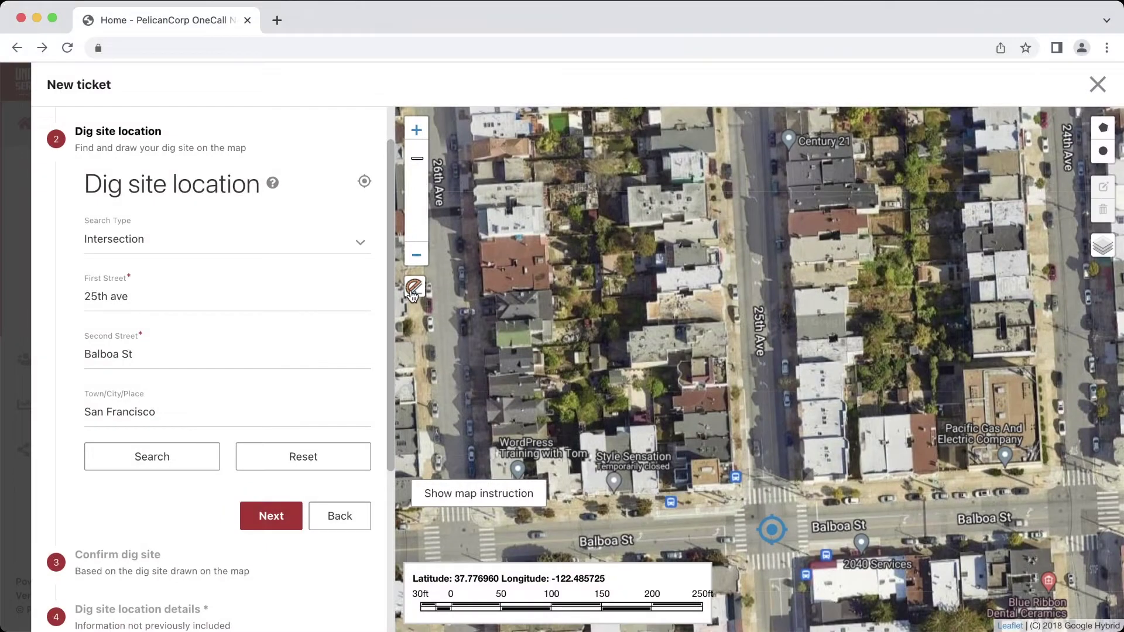
click(414, 288)
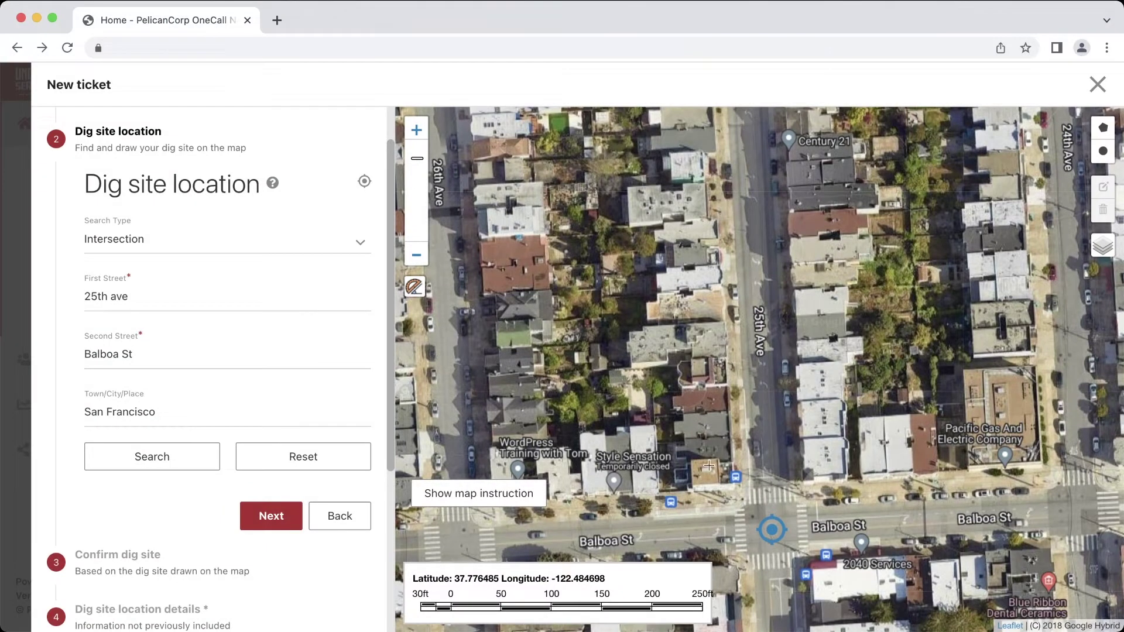
drag(759, 501, 746, 500)
click(745, 501)
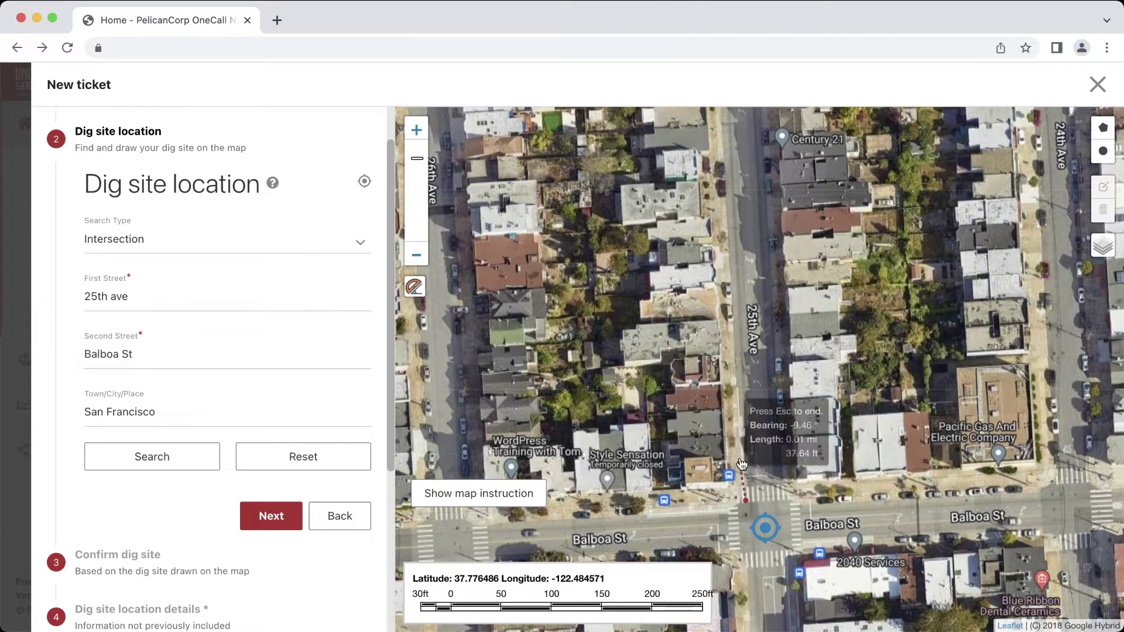
click(742, 399)
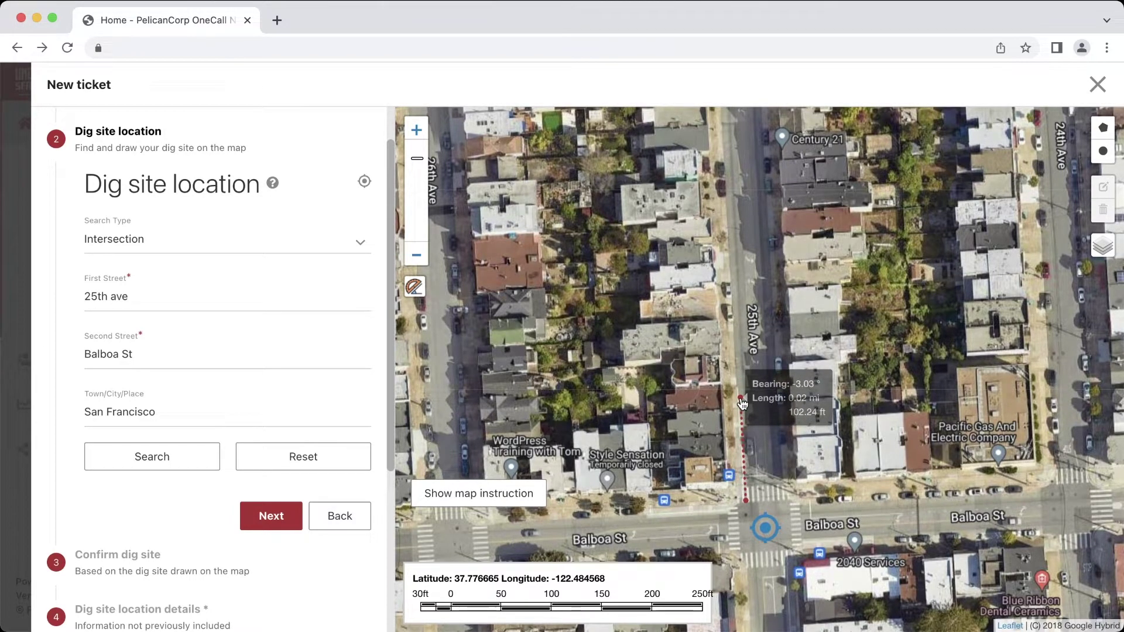
drag(735, 134, 732, 329)
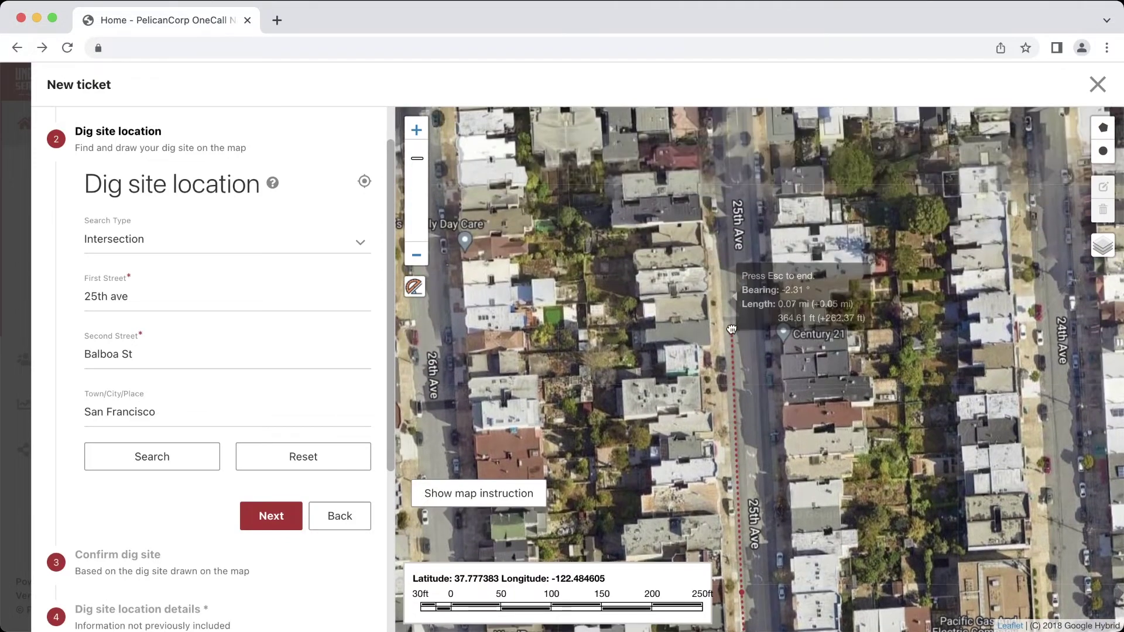
click(725, 291)
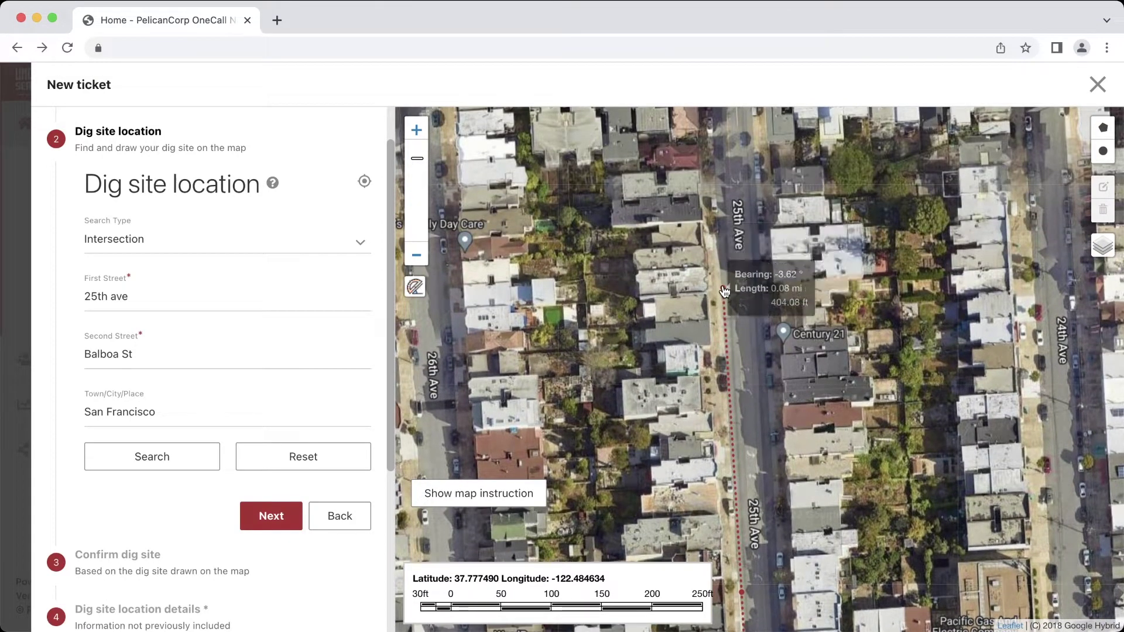
Draw a narrow four-sided dig site polygon around the measured line between its two northern marks on 25th Ave, and proceed to dig site confirmation
drag(772, 387, 772, 349)
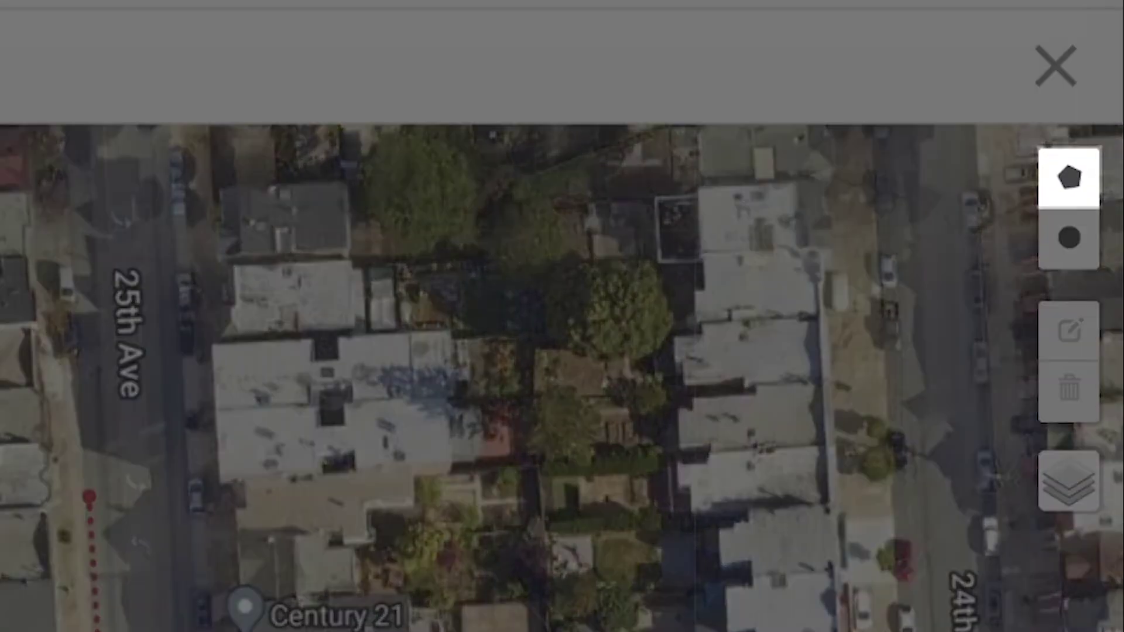
click(1070, 181)
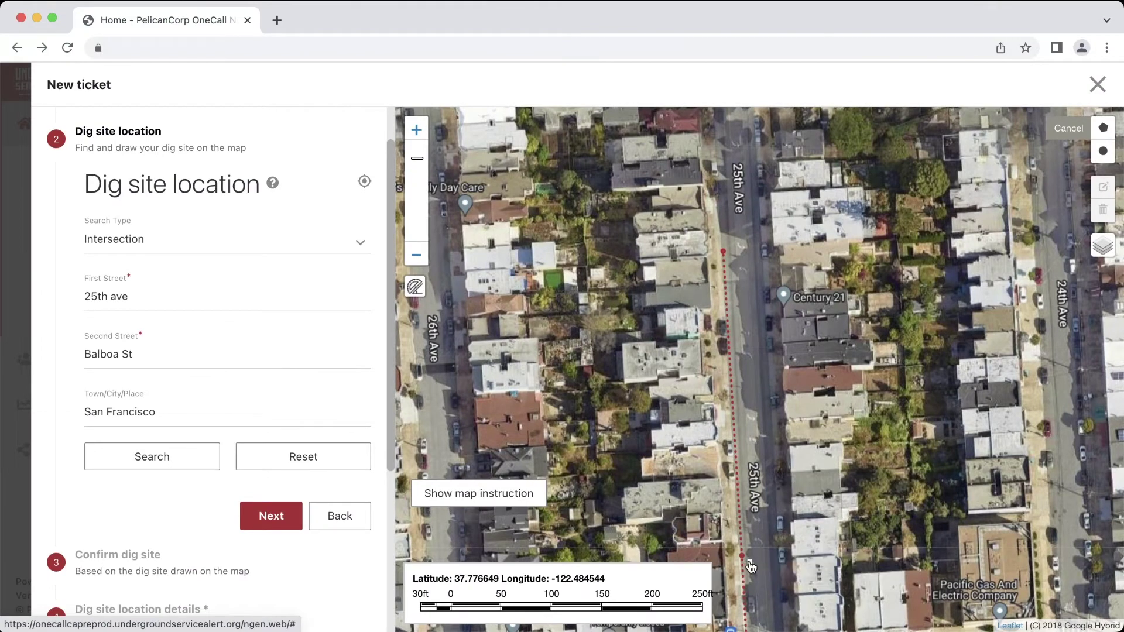
click(749, 560)
click(735, 563)
click(715, 251)
click(731, 247)
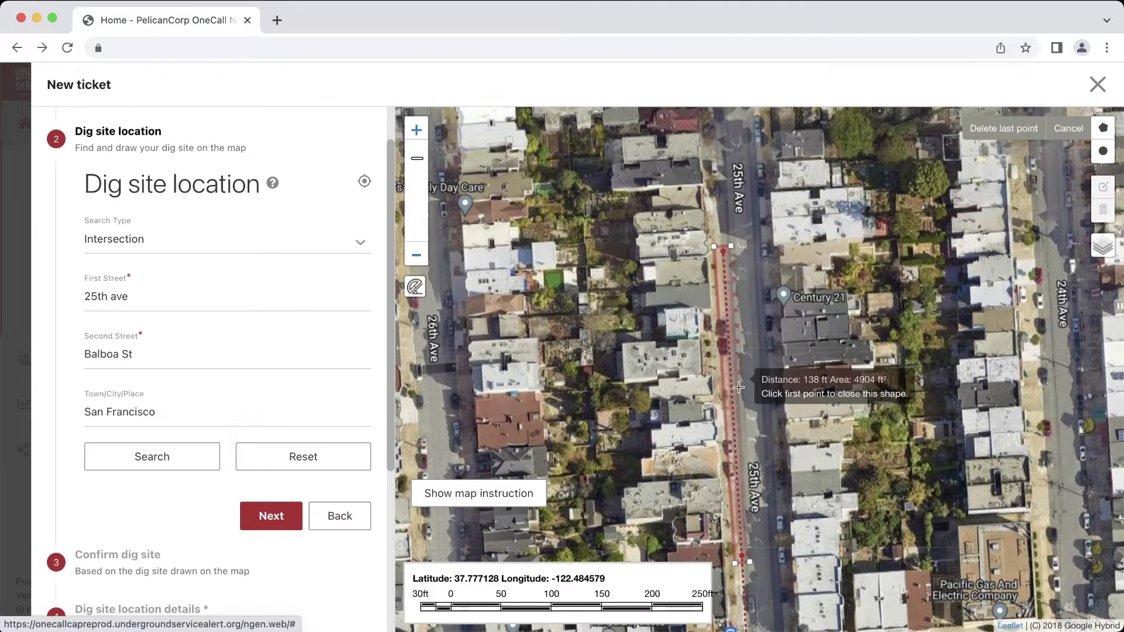
click(750, 563)
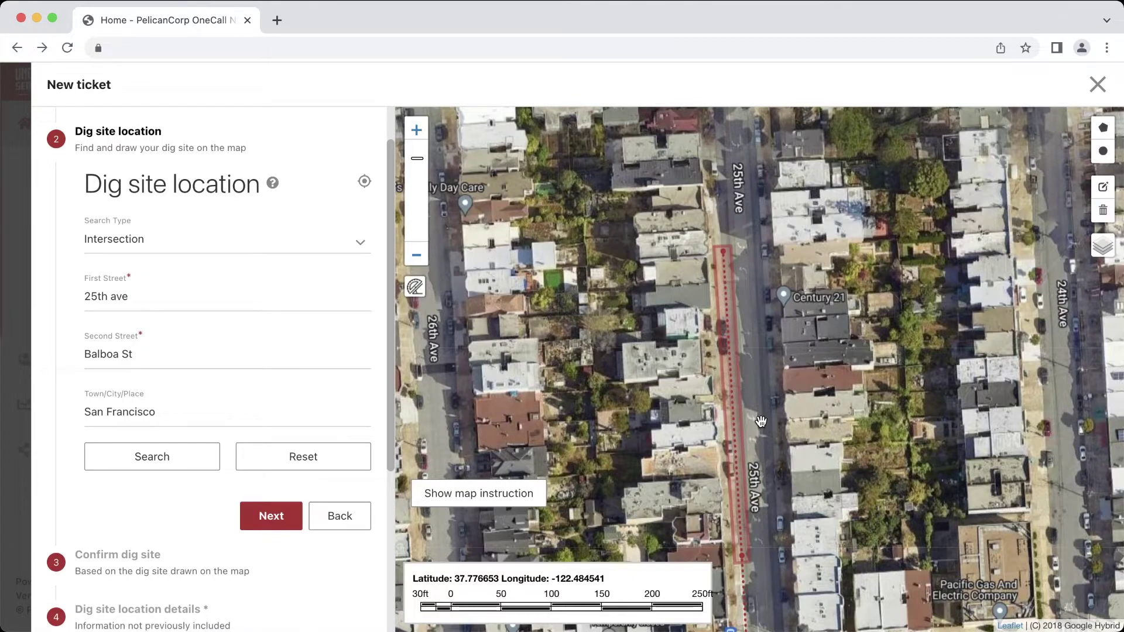
click(272, 519)
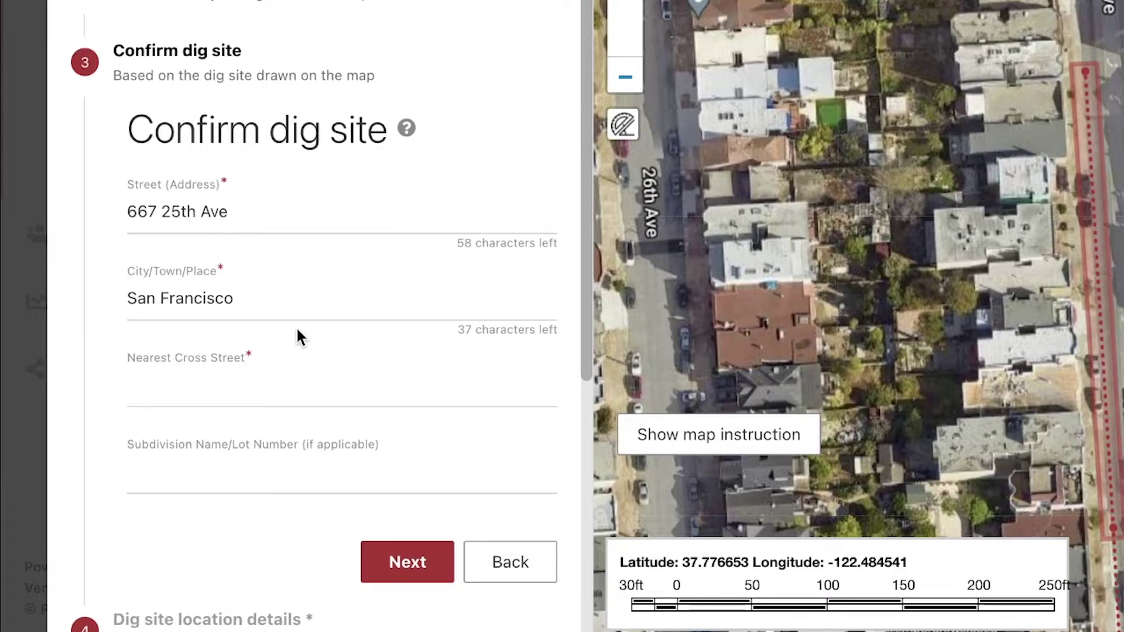
Remove the house number from the confirmed street address, leaving only "25th Ave"
drag(128, 206, 170, 212)
key(Left)
key(Right)
key(Right)
key(Right)
key(Right)
key(BackSpace)
key(BackSpace)
key(BackSpace)
key(BackSpace)
key(Tab)
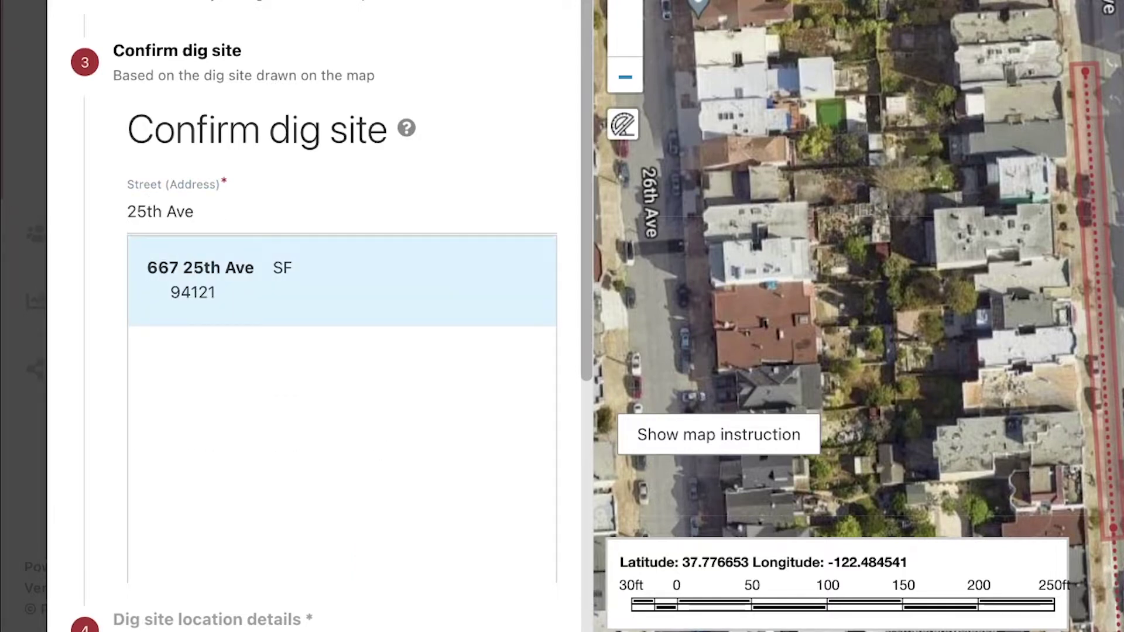
Enter "Balboa St" as the nearest cross street and continue to the dig site location details
key(Tab)
text(Balboa S)
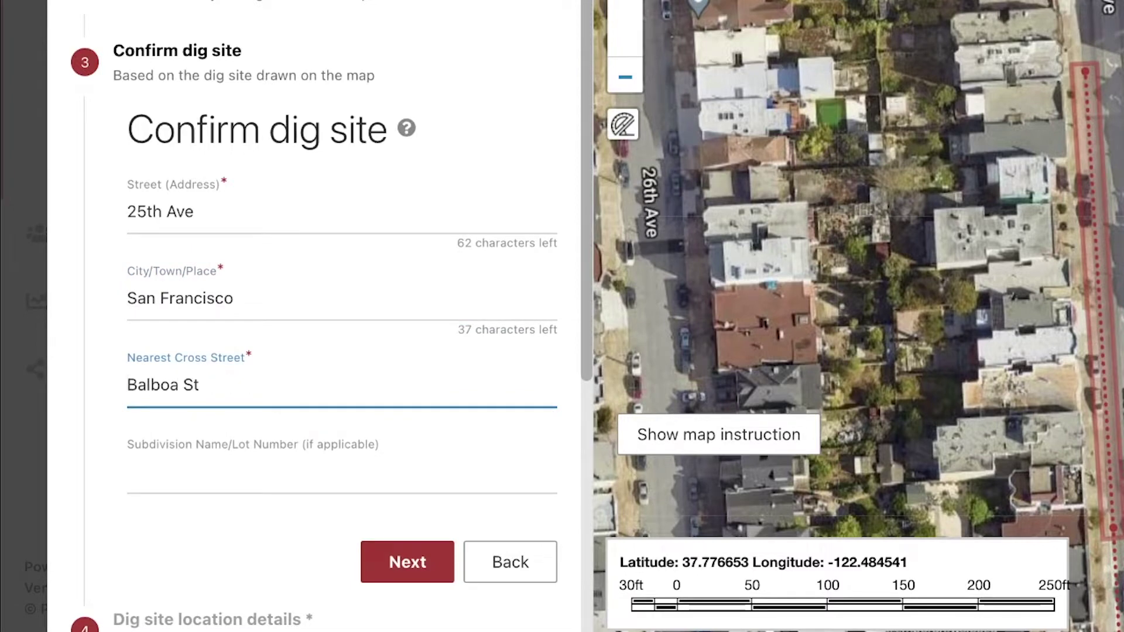
click(402, 575)
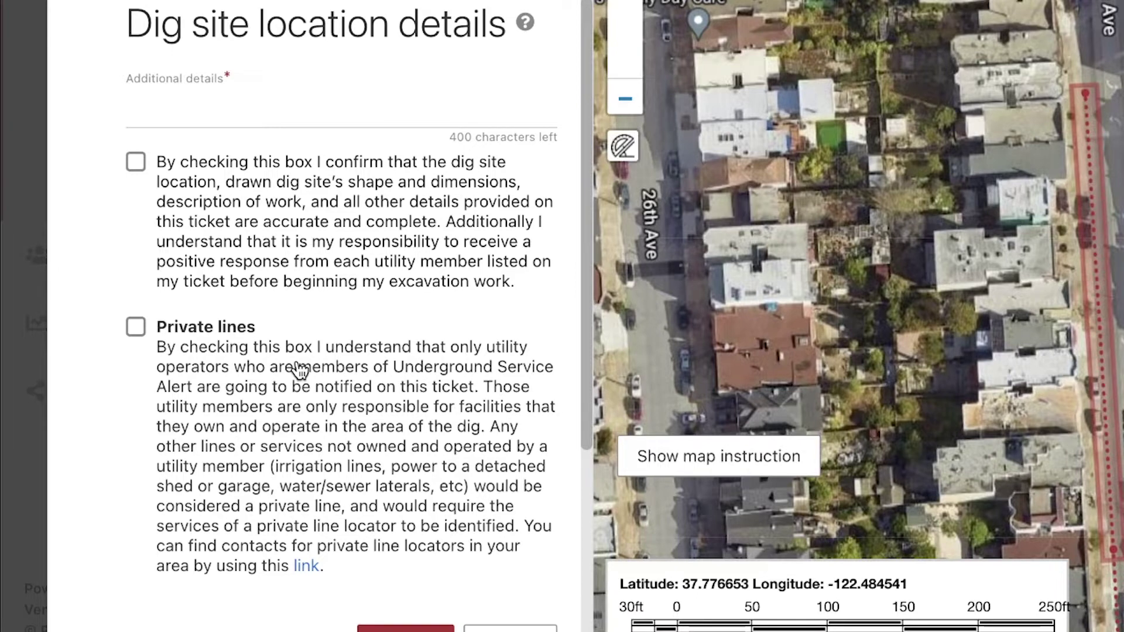
Enter "West side of 25th Ave from 100 feet north of Balboa St" in the additional details
click(199, 116)
text(West side of 25th Ave)
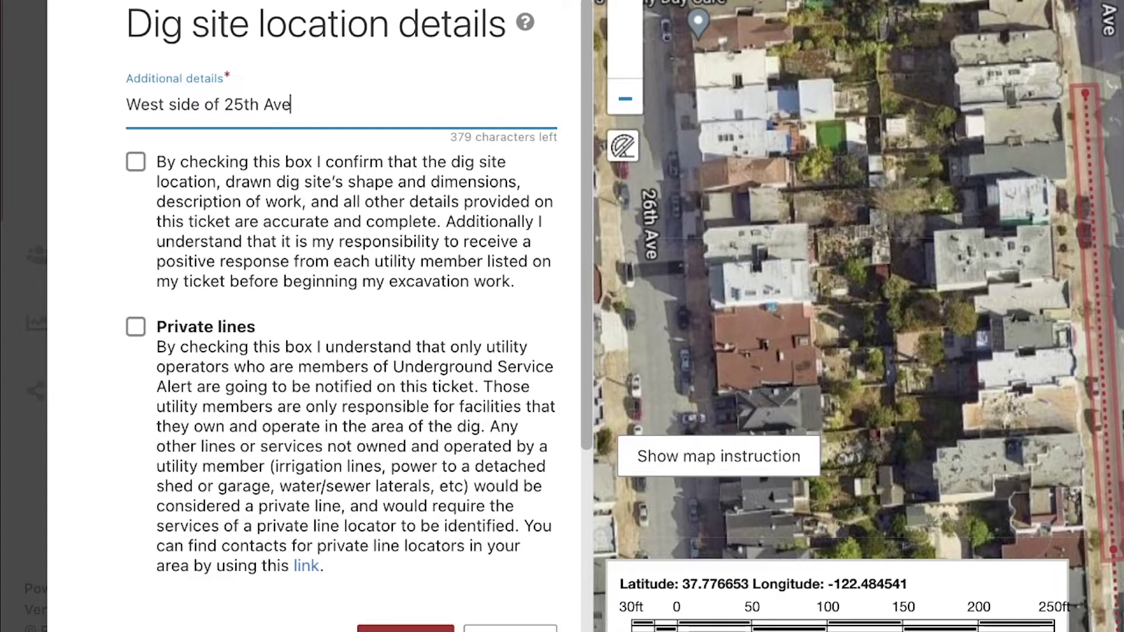
text(from 100 feet north of )
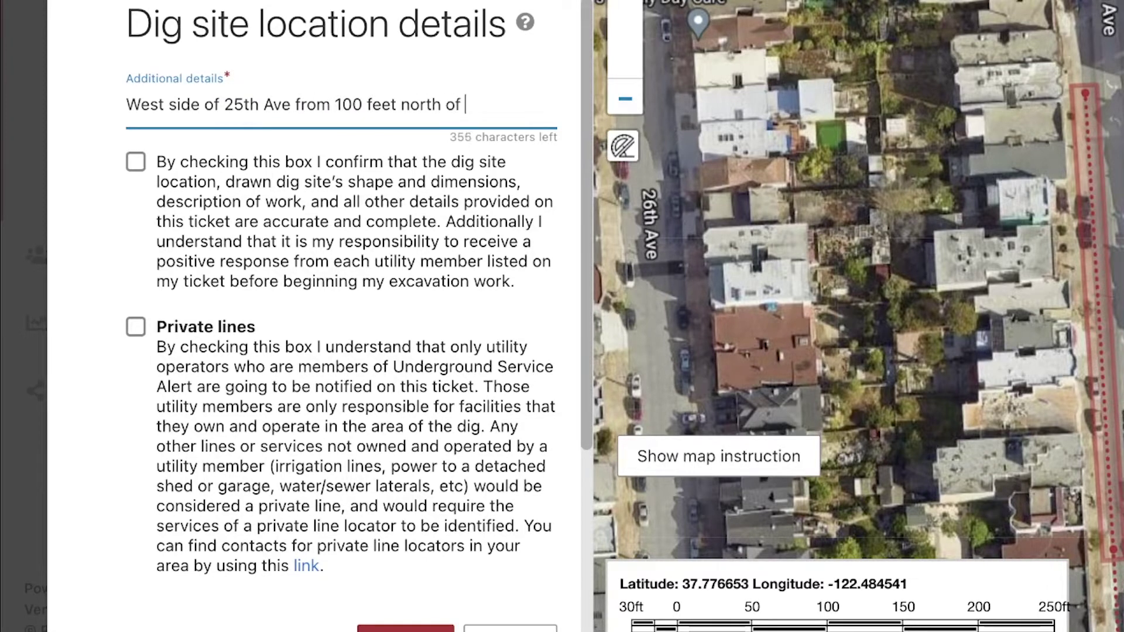
text(Balboa St)
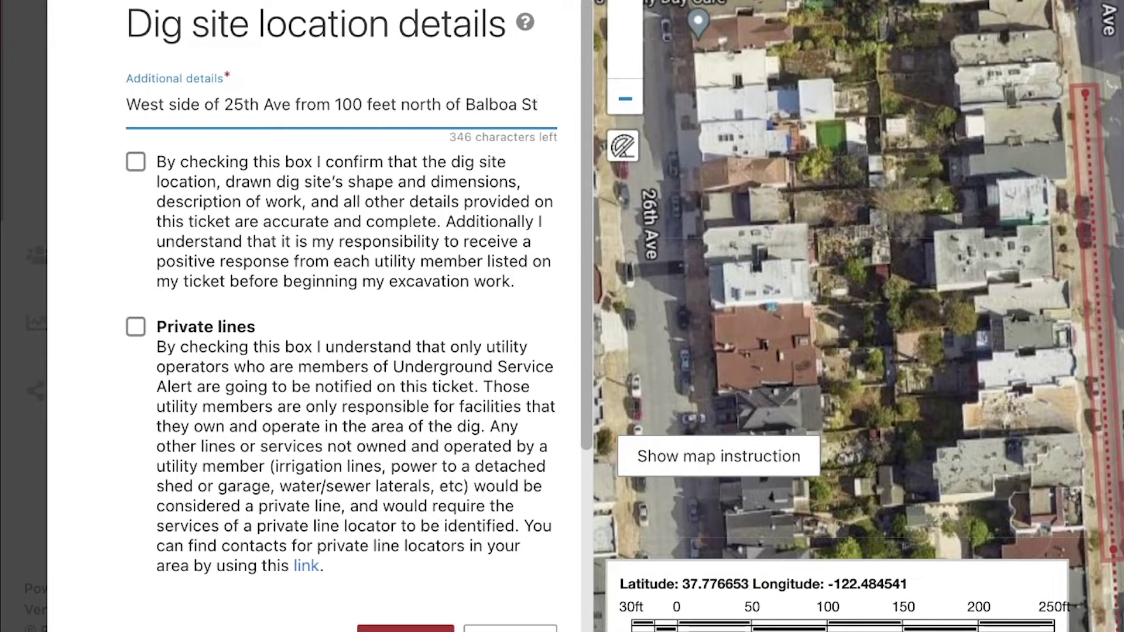
Append "go 300 feet north" to the additional details after the starting point
drag(335, 104, 466, 104)
key(BackSpace)
text(go )
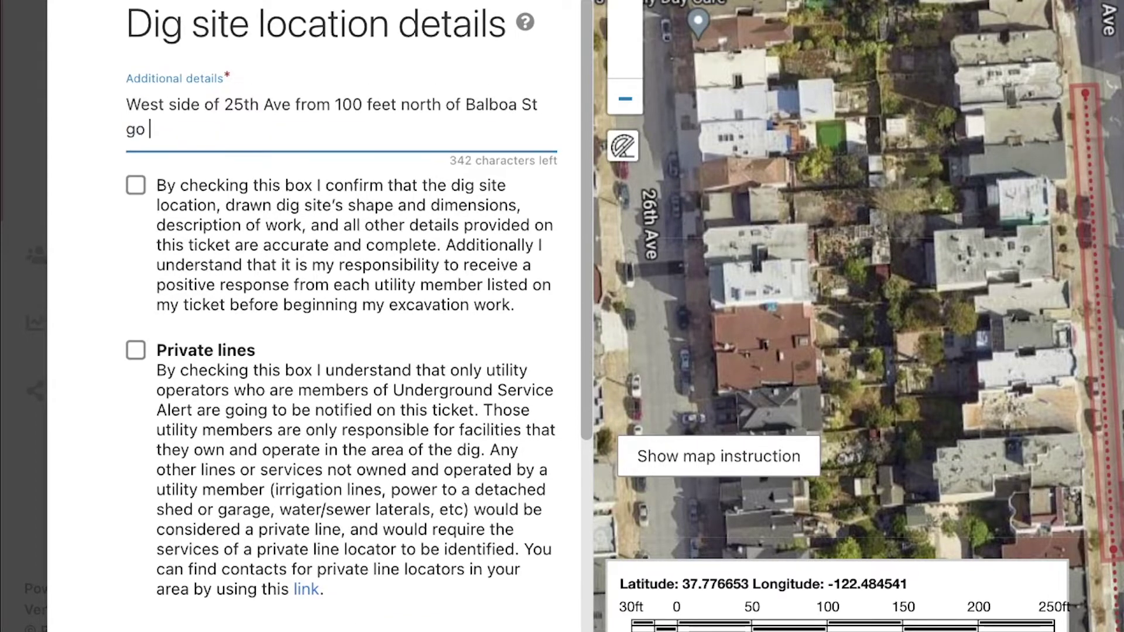
text(300 feet north)
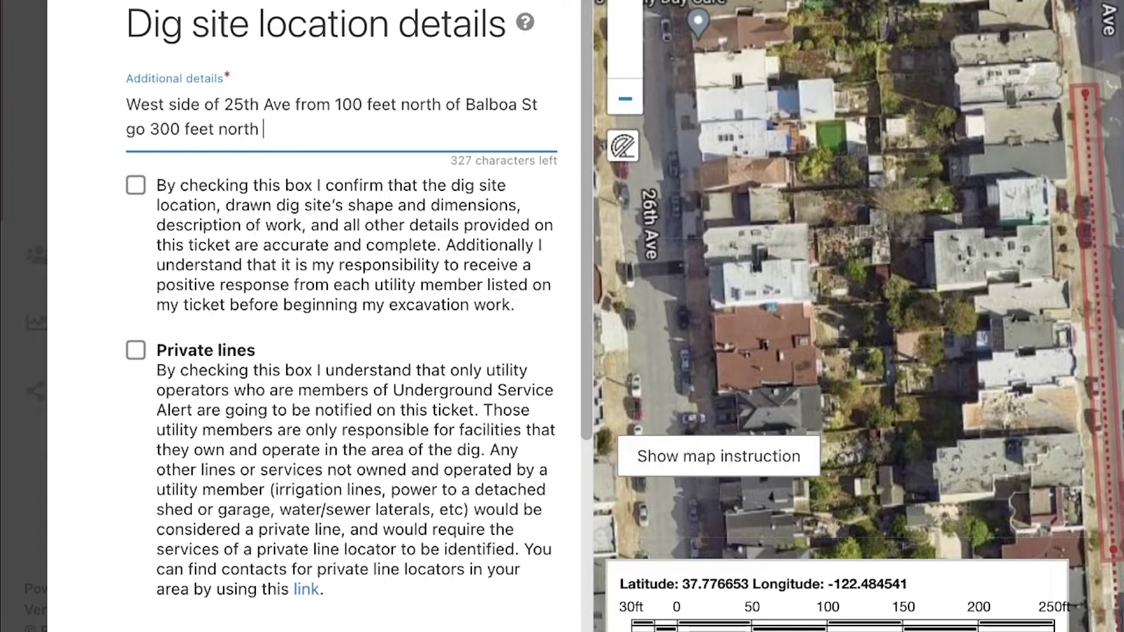
Complete the additional details with "and extend 10 feet into property for entire distance"
text(and extend )
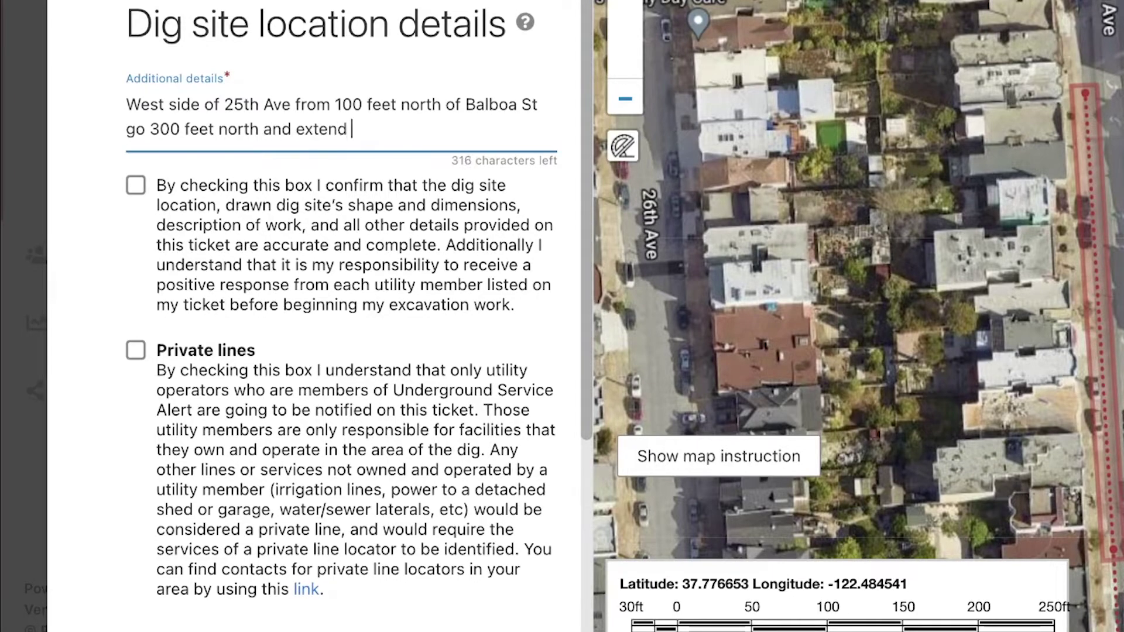
text(10 feet into)
key(BackSpace)
key(BackSpace)
text(to property for ent)
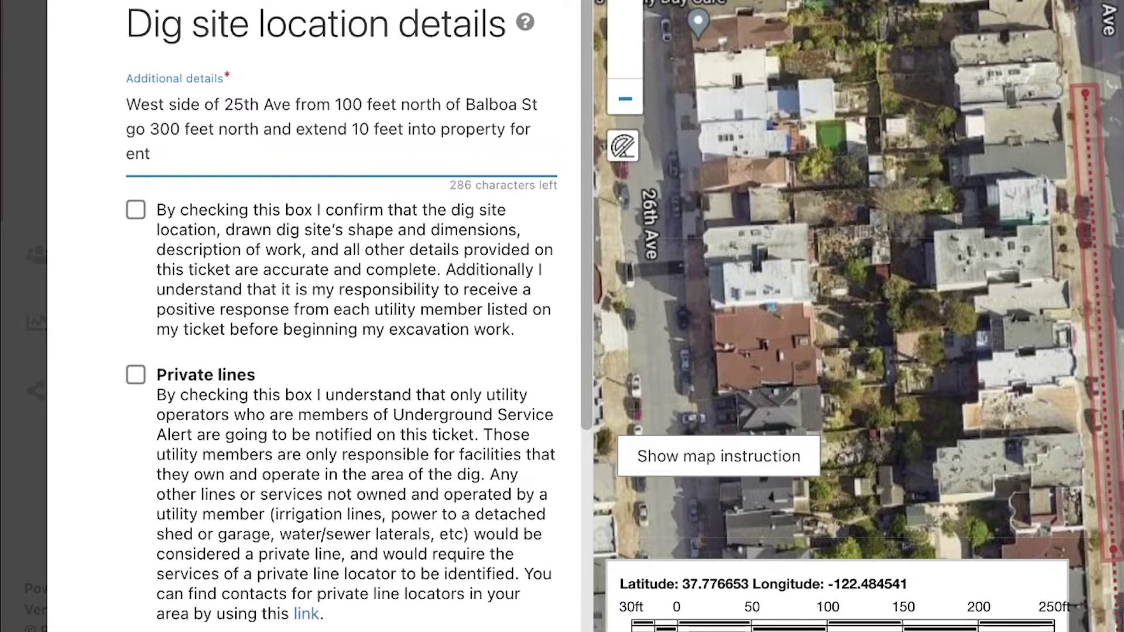
key(BackSpace)
text(ire distance)
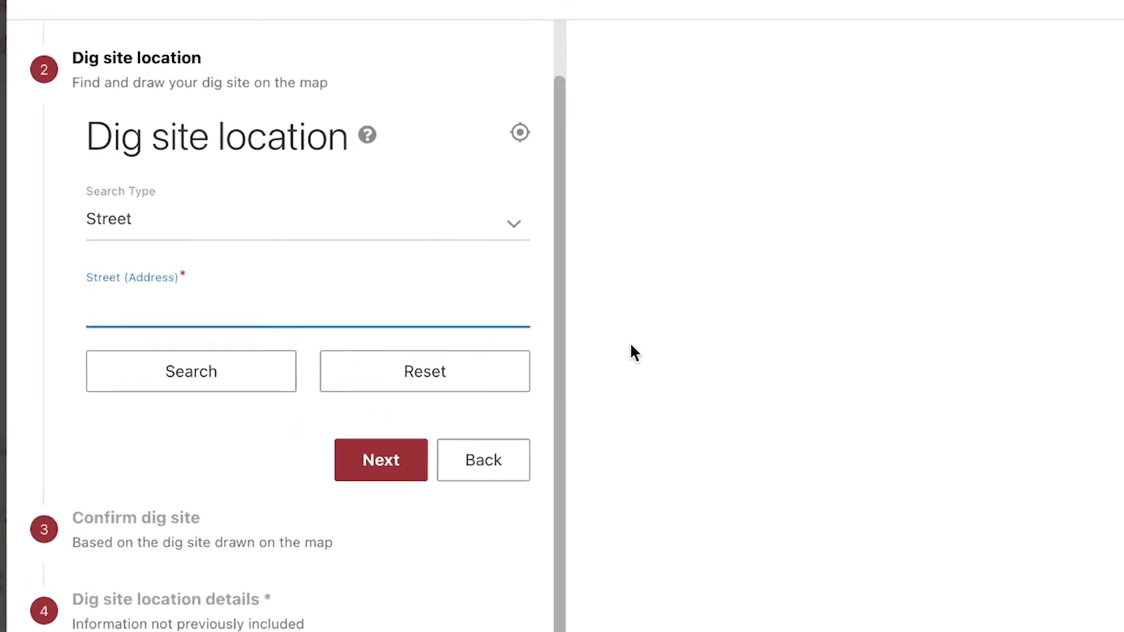
Search by intersection for the dig site at "S Jones Blvd" and "Edna Ave" in "Las Vegas"
click(454, 226)
click(403, 325)
click(141, 304)
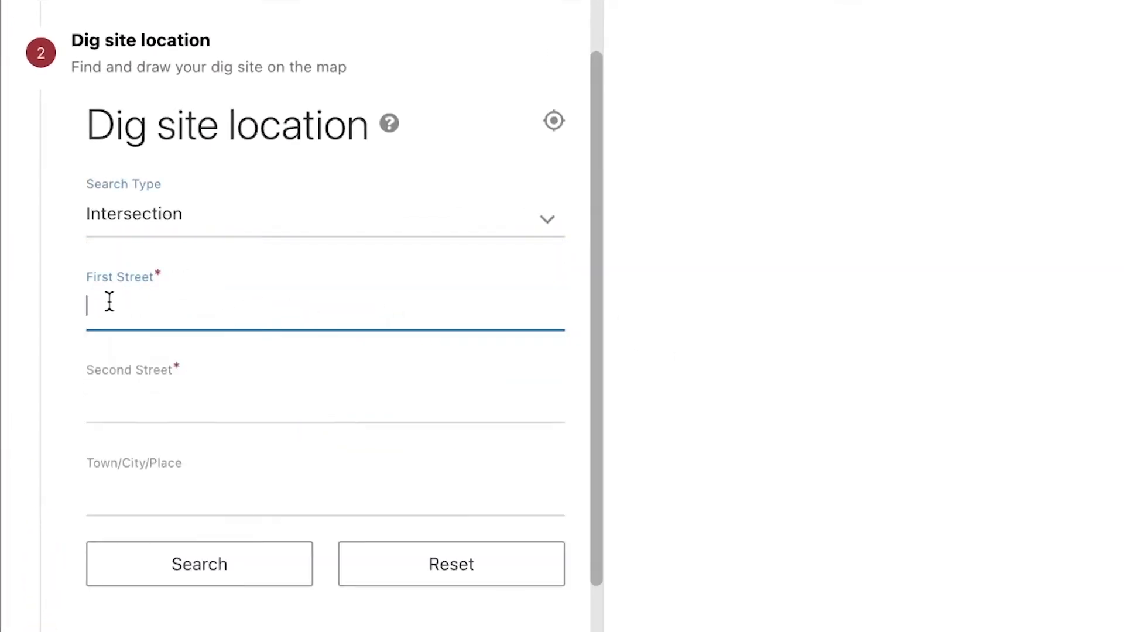
text(S Jones Blvd)
click(88, 399)
text(Edna Ave)
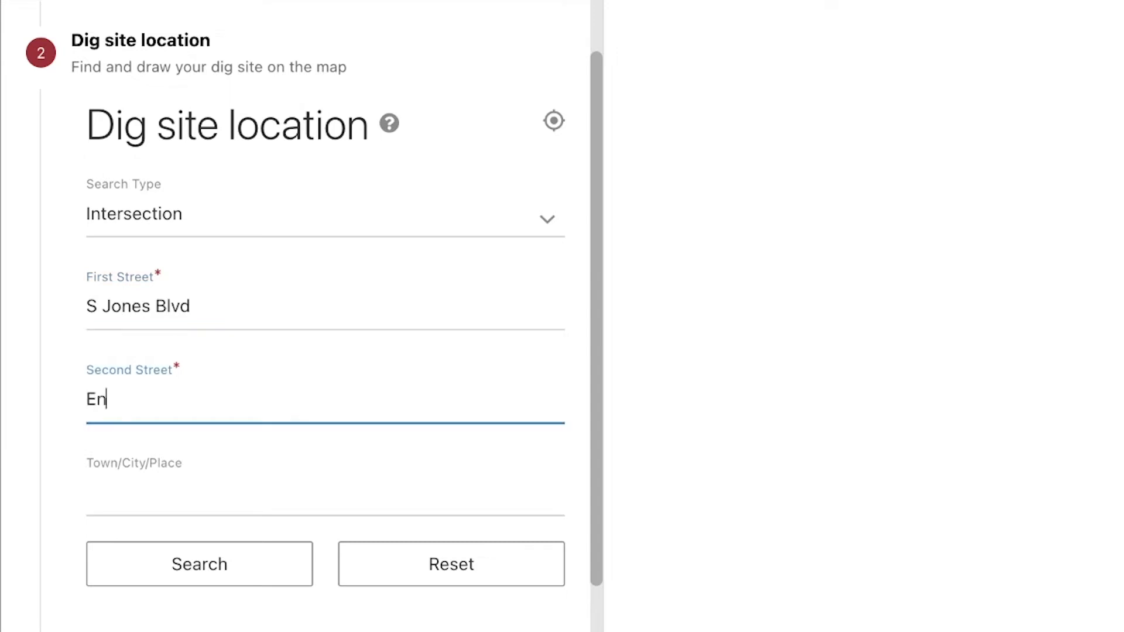
click(88, 493)
text(Las Vegas)
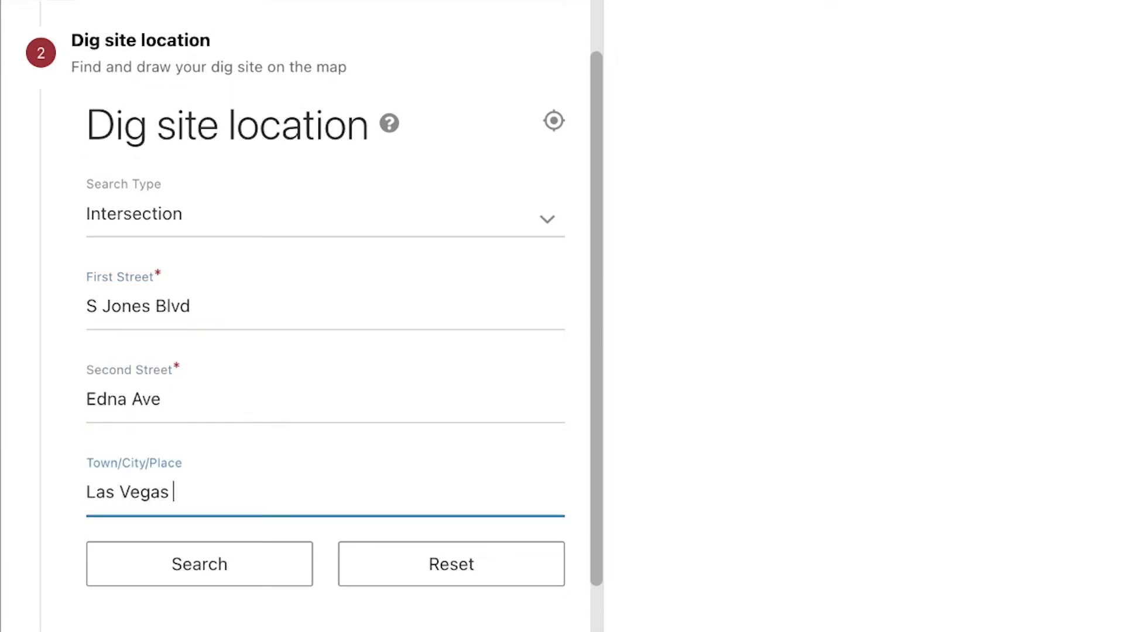
click(133, 546)
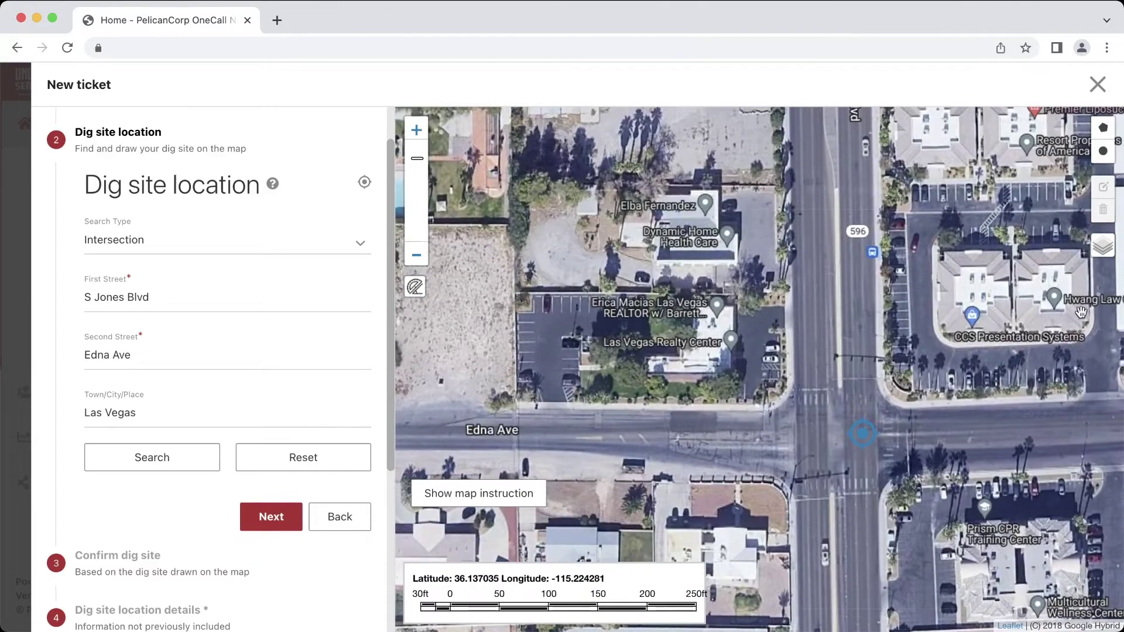
Switch the map's base layer to Google Satellite, going through the Google Street layer
mouse_move(1103, 246)
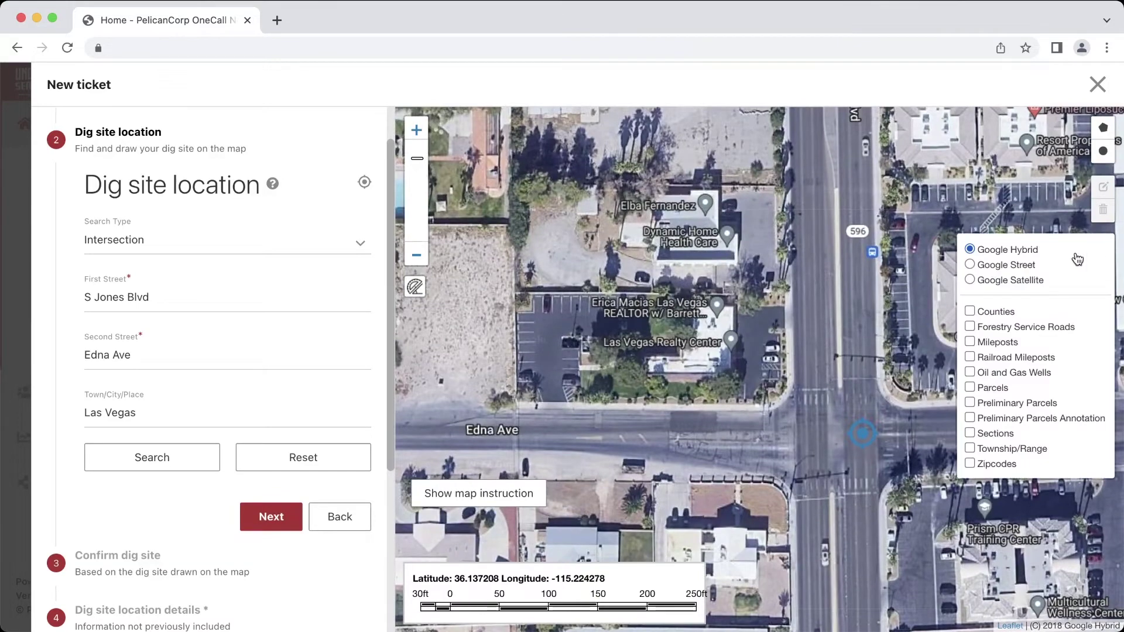
click(970, 265)
click(970, 281)
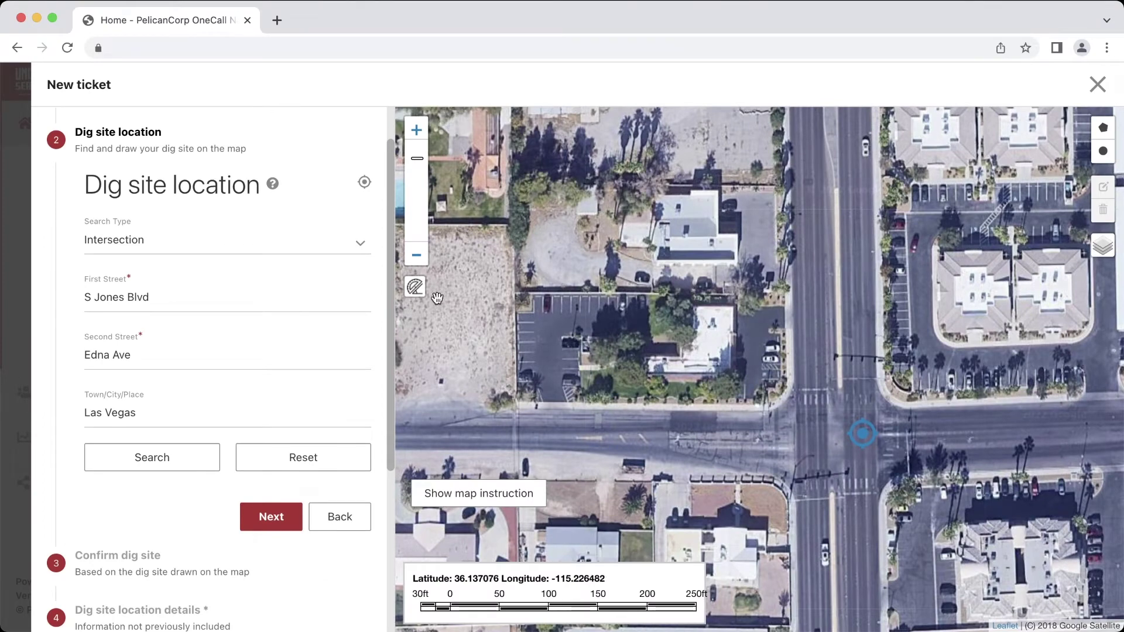
Measure about 200 ft north along S Jones Blvd's west side and about 200 ft west along Edna Ave's north side from their northwest corner
click(415, 287)
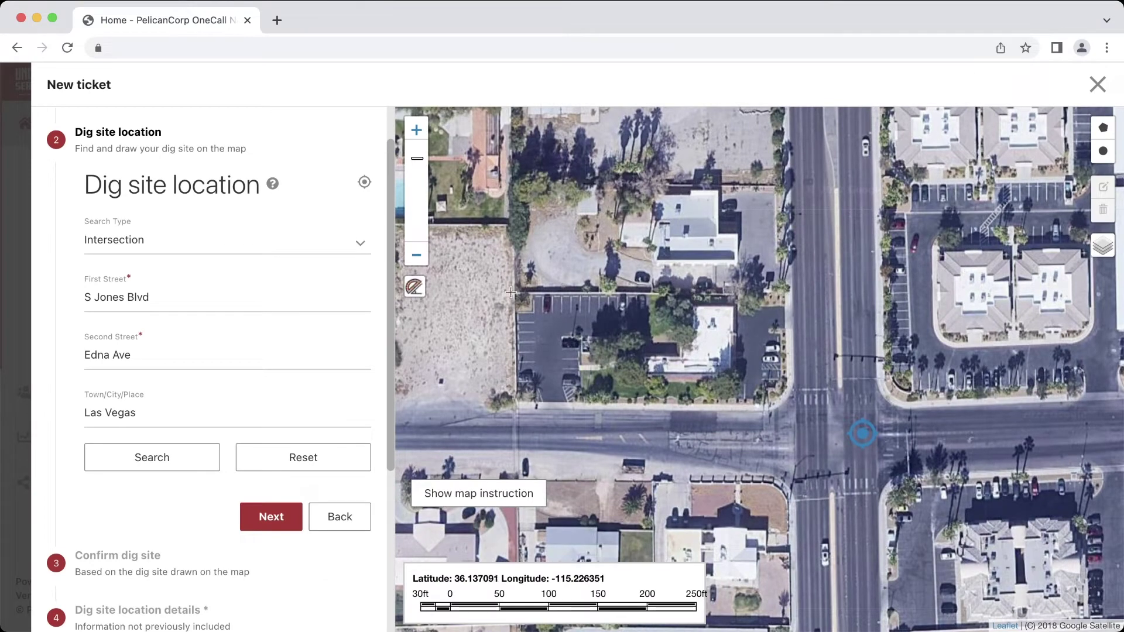
click(800, 408)
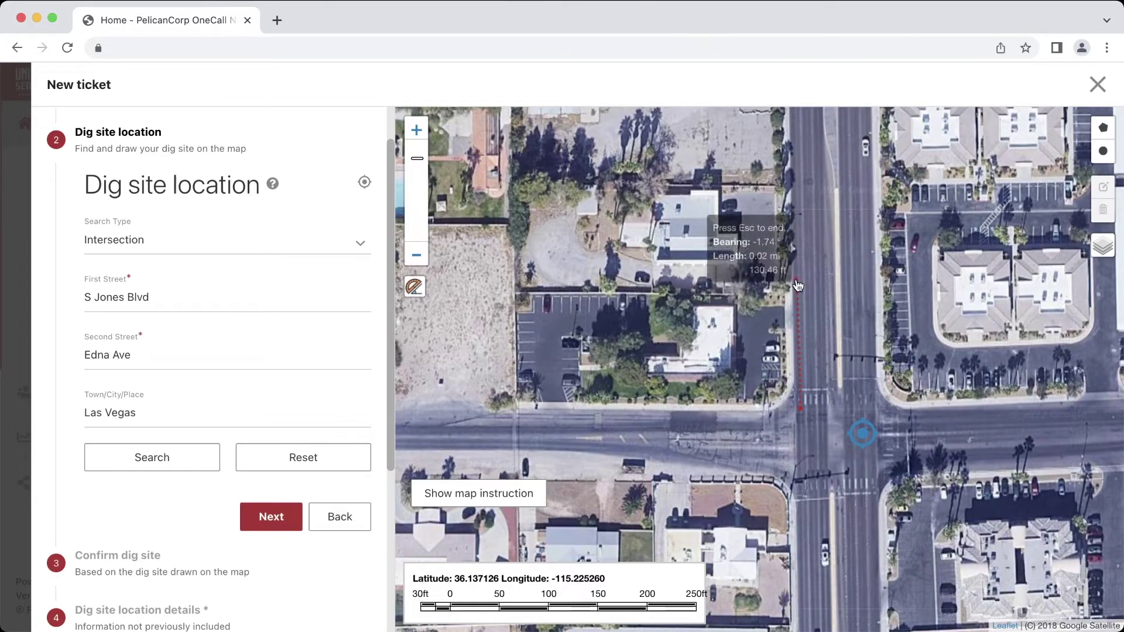
double_click(798, 212)
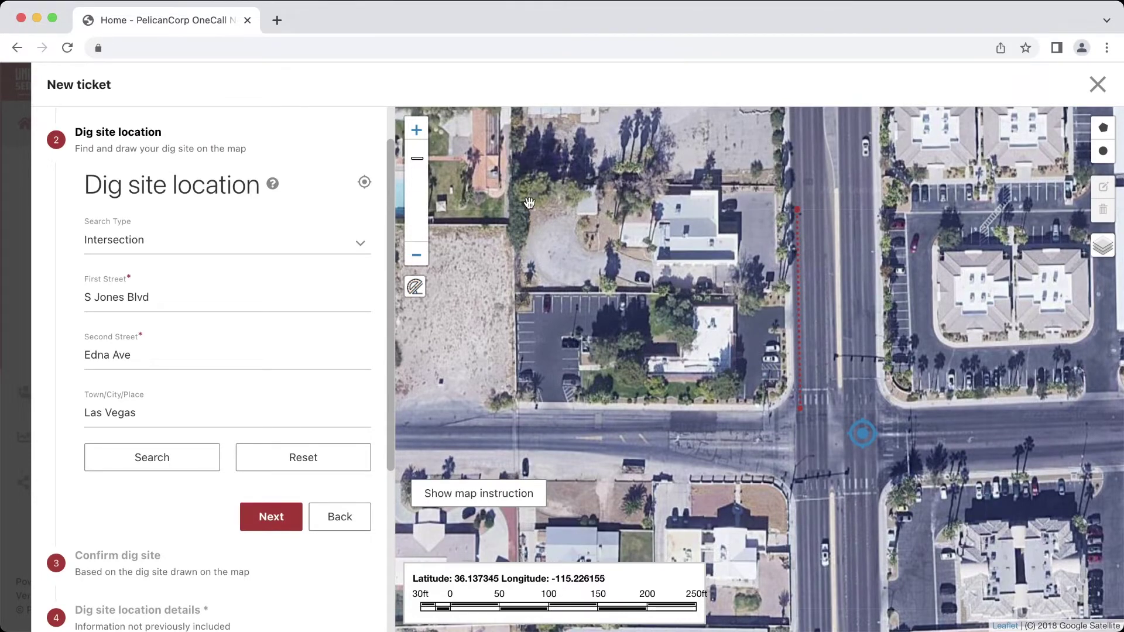
click(415, 288)
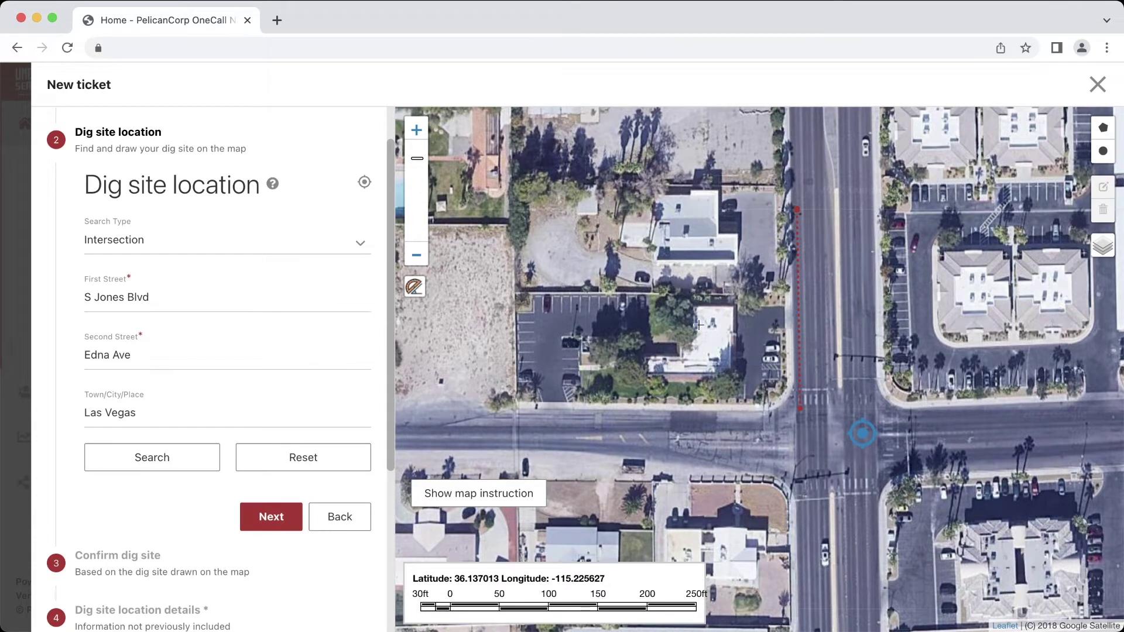
click(799, 409)
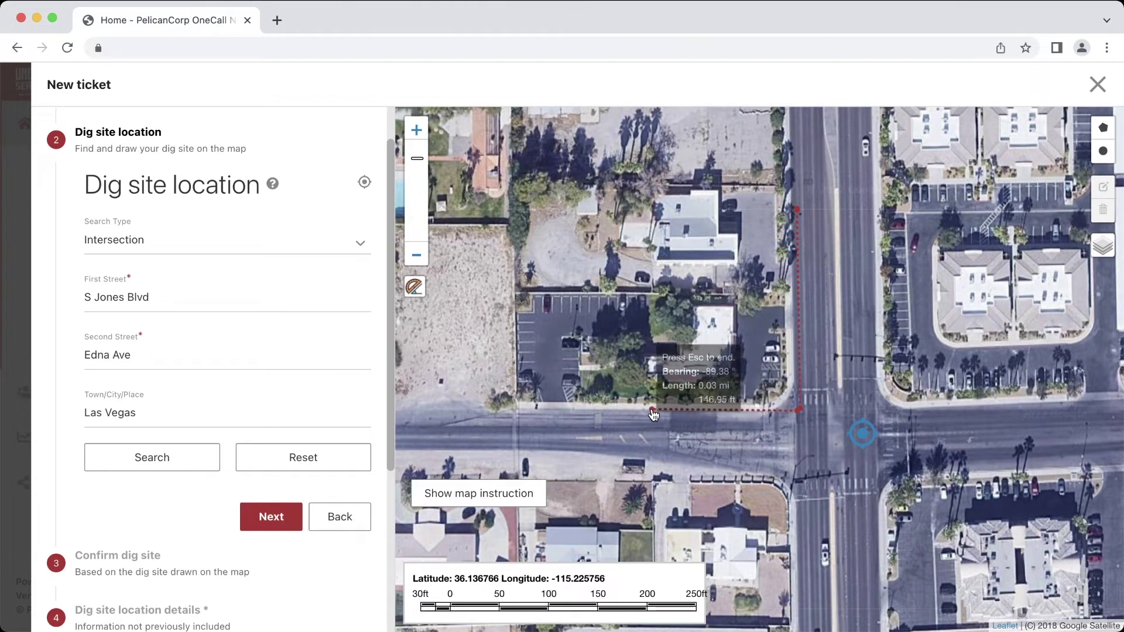
click(595, 412)
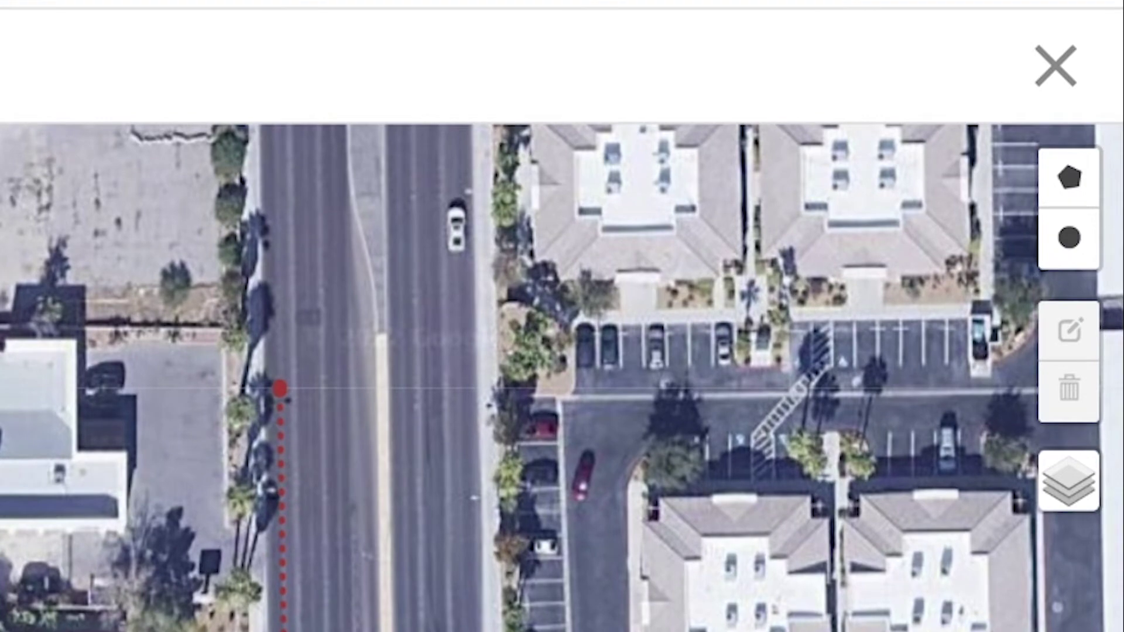
Draw an L-shaped dig site polygon around both measured lines and proceed to confirming the dig site
click(1070, 176)
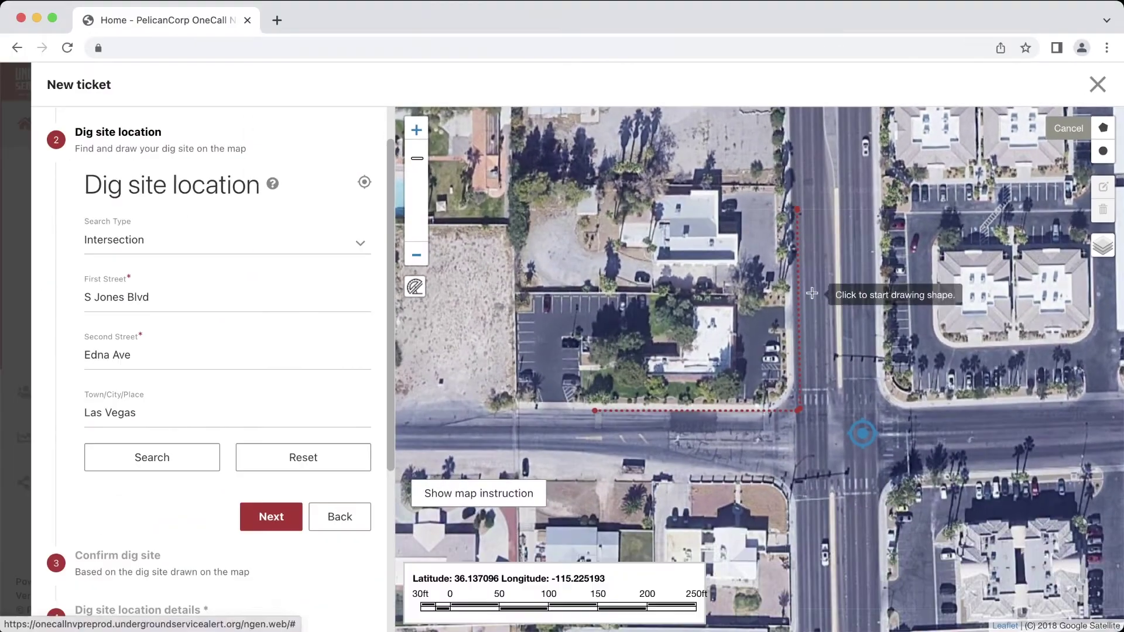
click(588, 405)
click(588, 418)
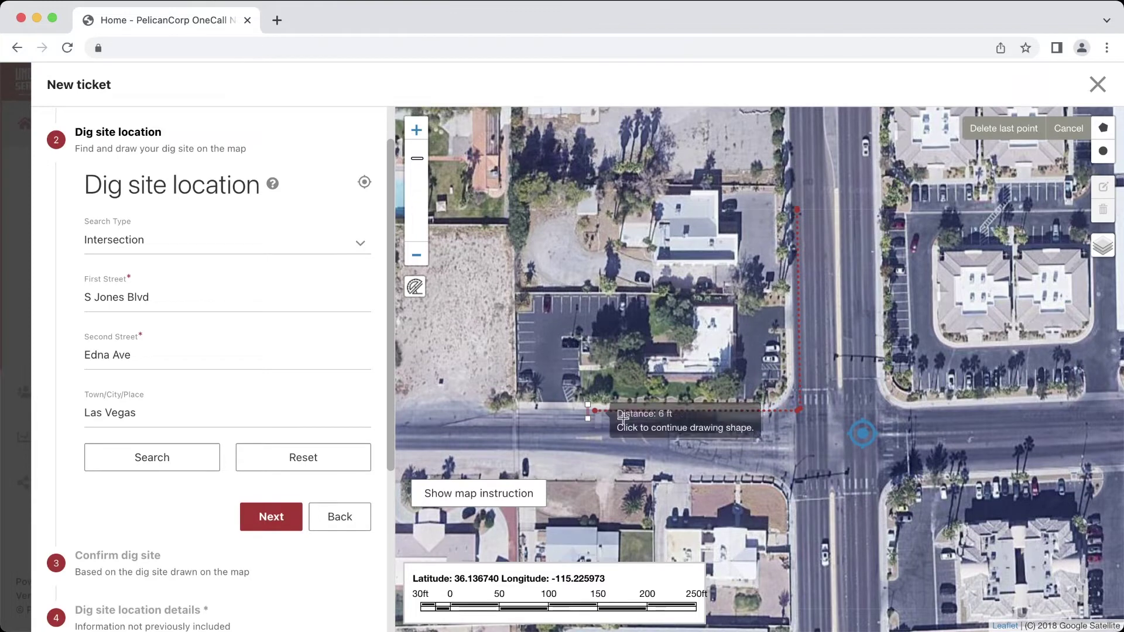
click(806, 420)
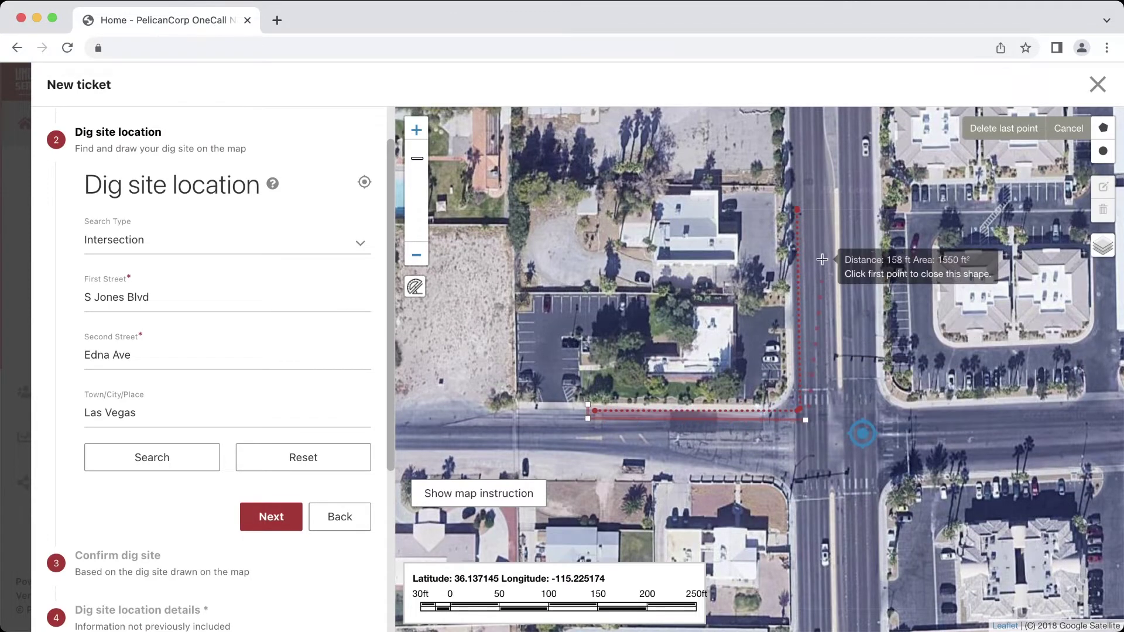
click(803, 203)
click(789, 202)
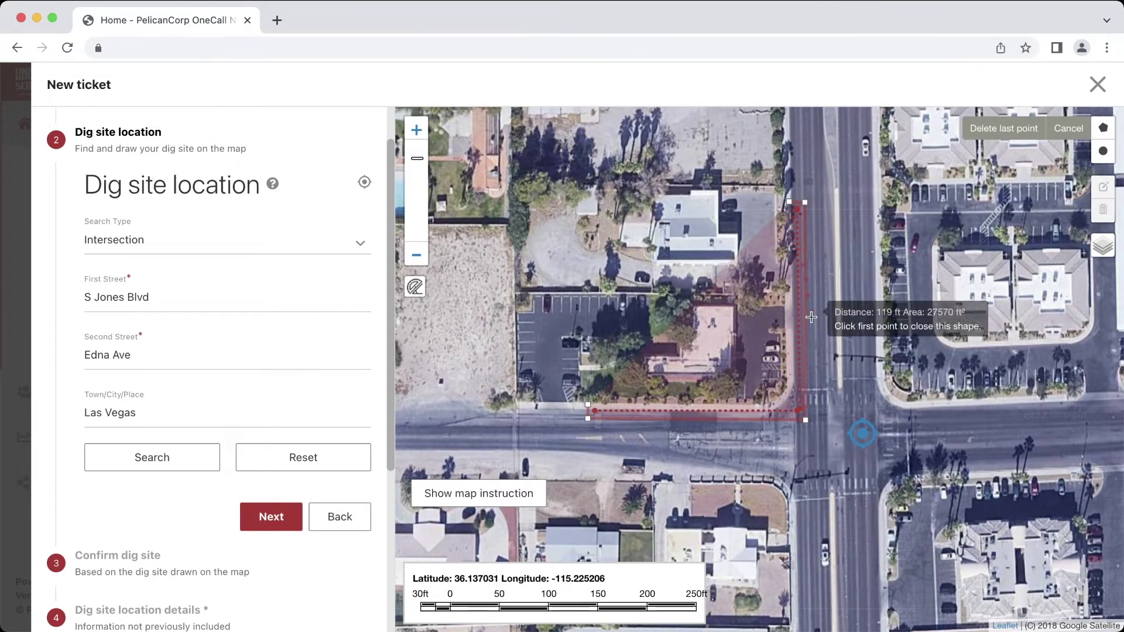
click(791, 390)
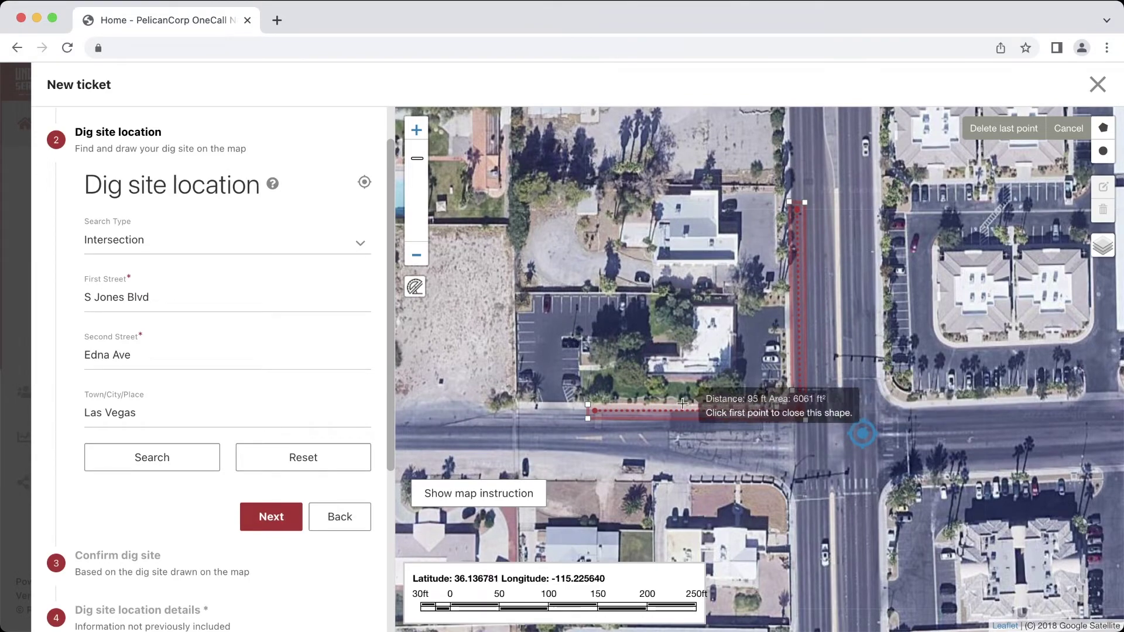
click(588, 404)
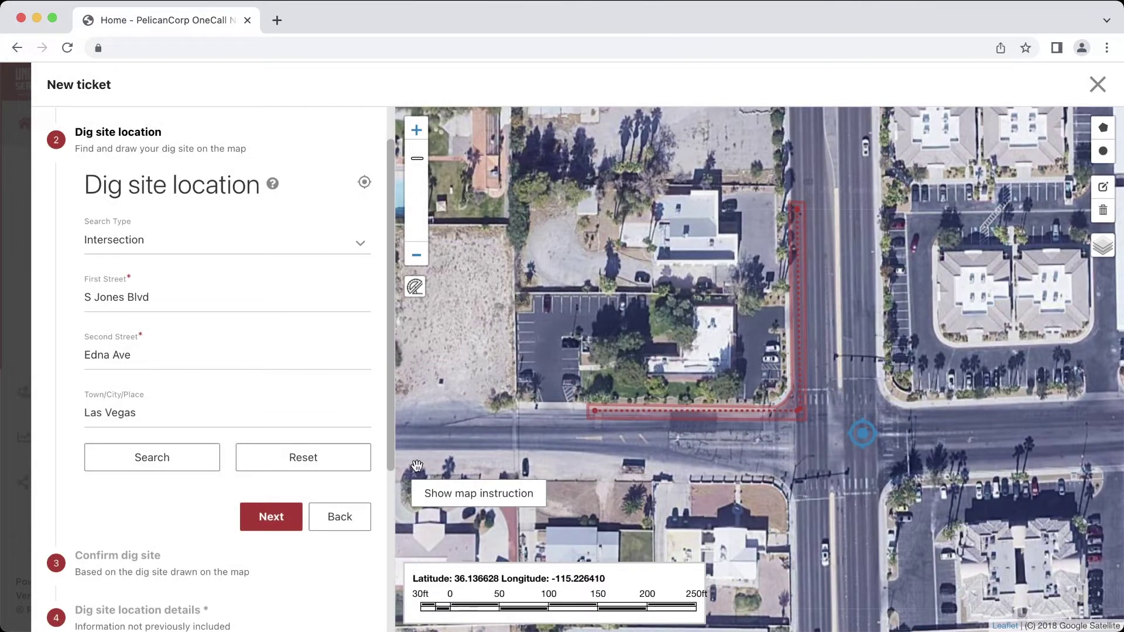
click(261, 518)
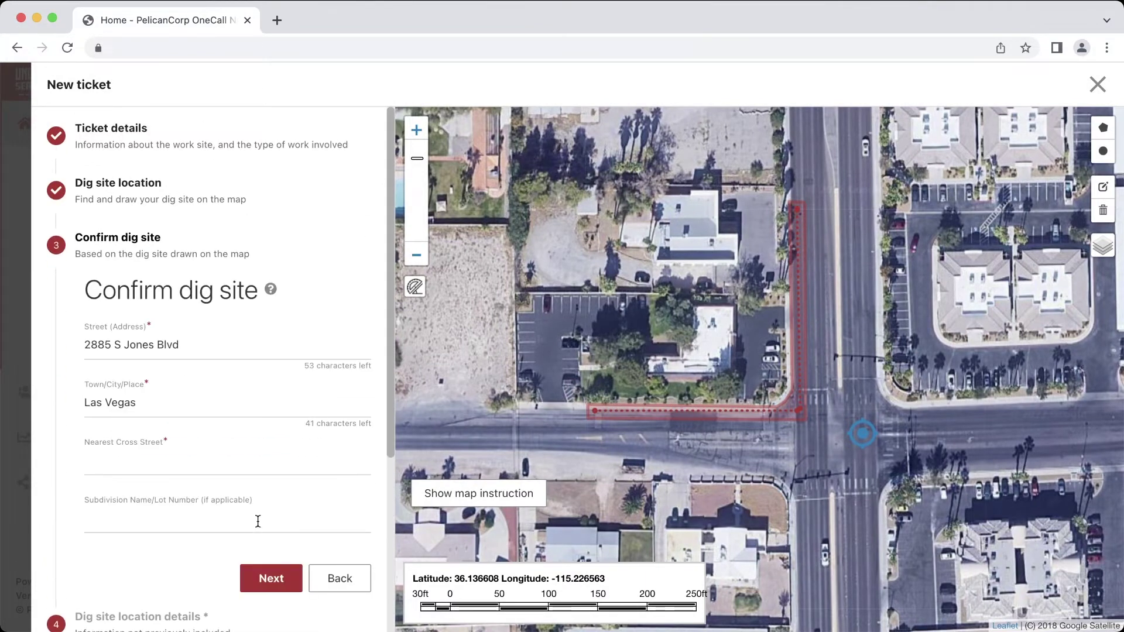
Remove the house number from the street address so it reads "S Jones Blvd"
triple_click(118, 344)
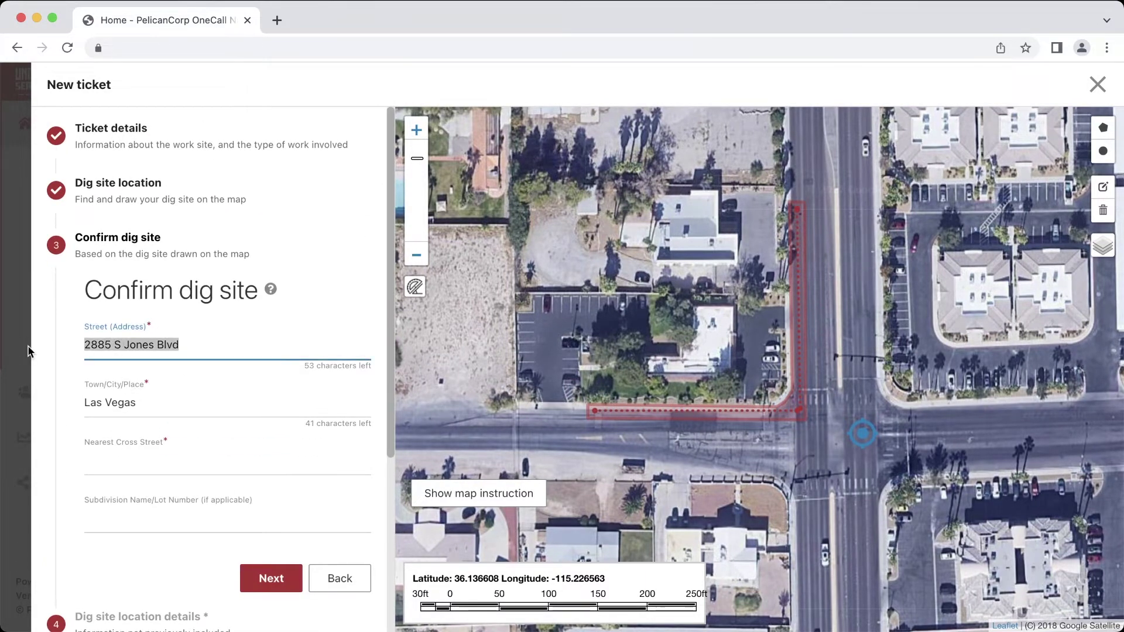
click(118, 344)
key(BackSpace)
key(BackSpace)
key(BackSpace)
key(BackSpace)
key(BackSpace)
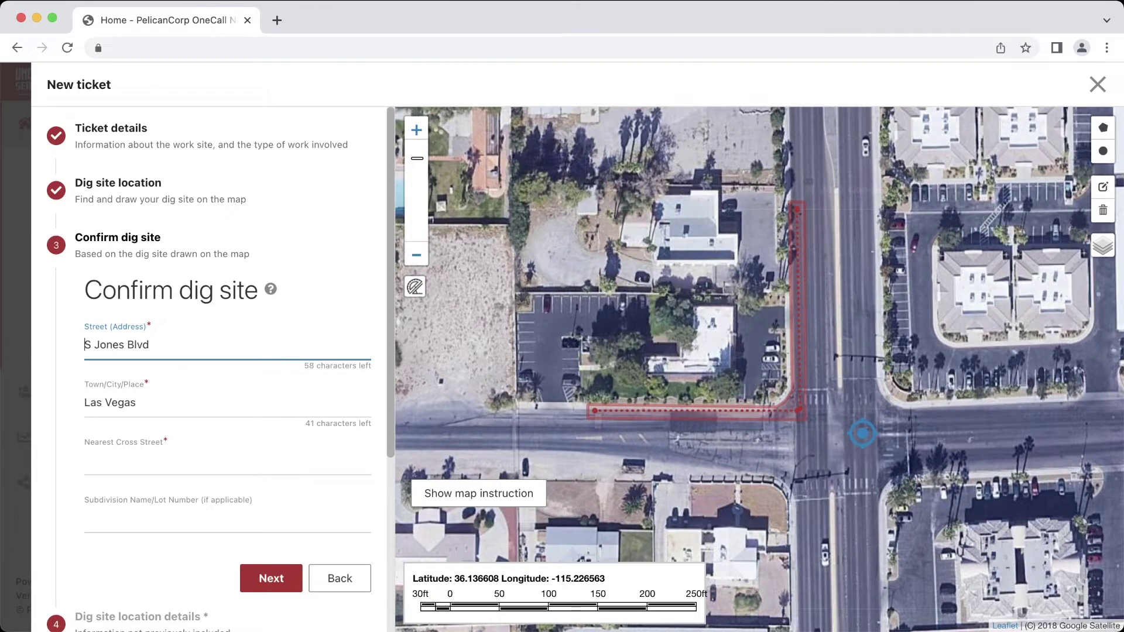
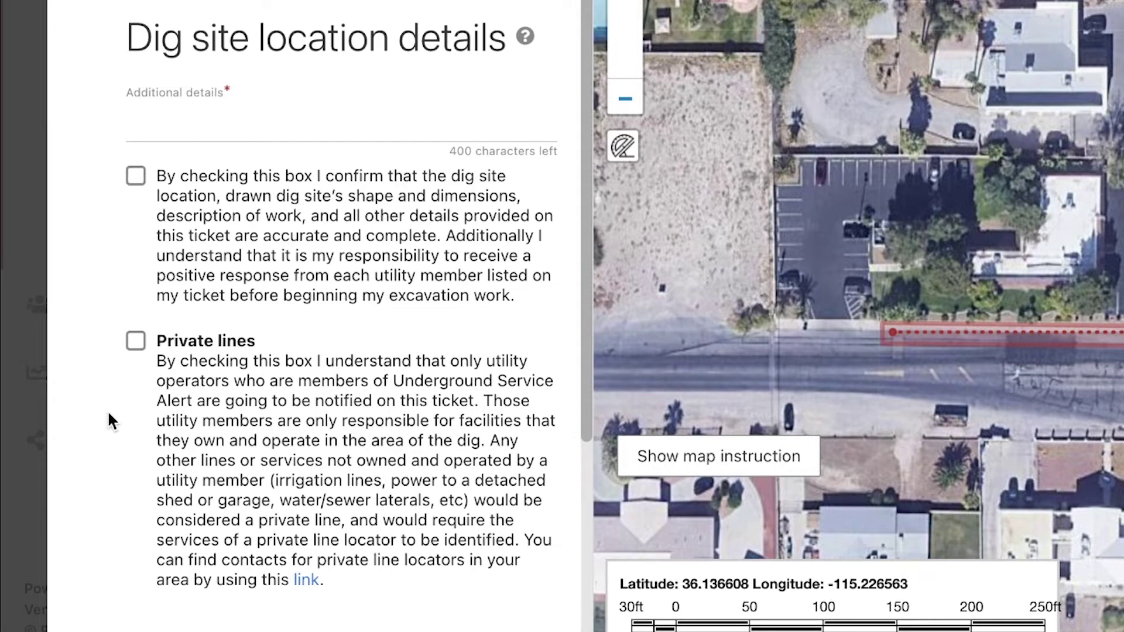
Enter "West side of S. Jones Blvd from Edna Ave go 200 feet north" in the additional details
click(163, 133)
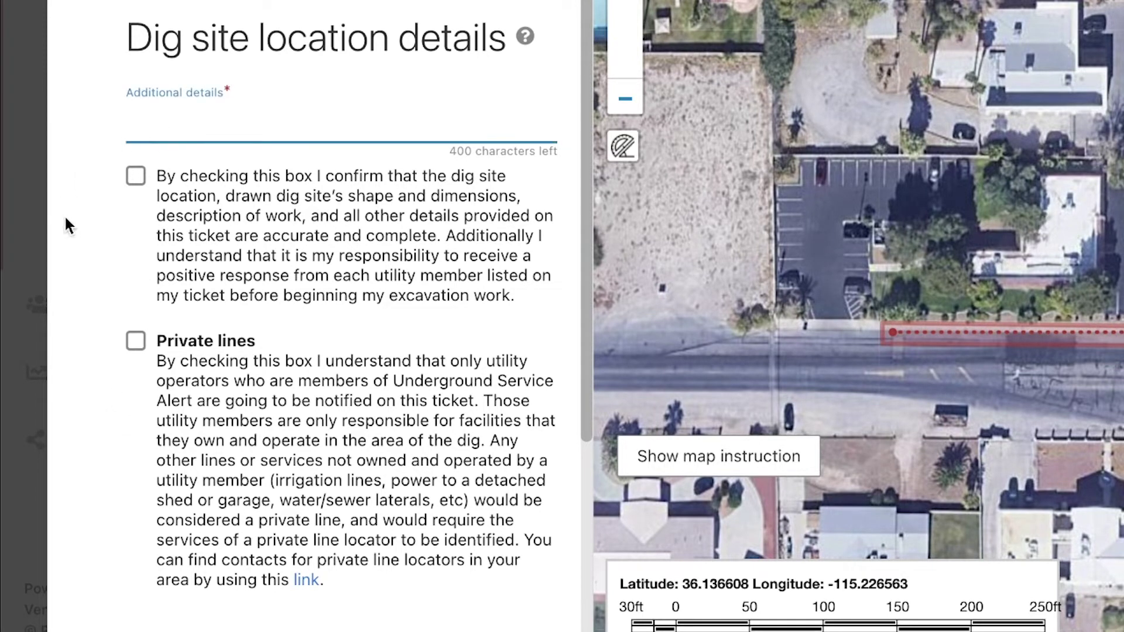
text(West side of S. Jones Blvd)
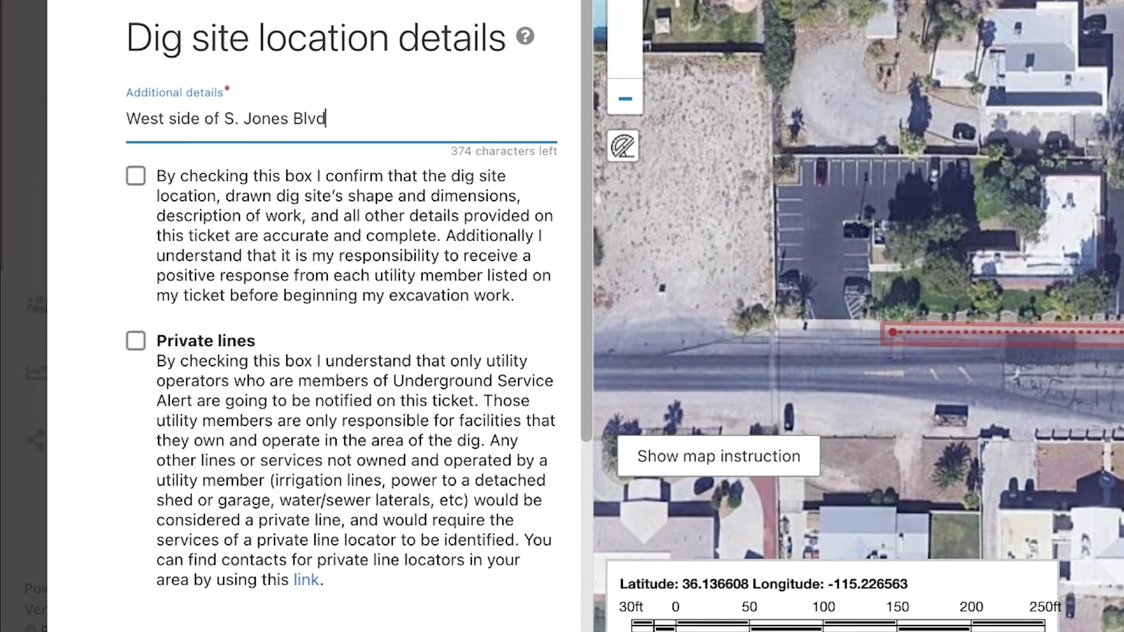
text( from Edna Ave)
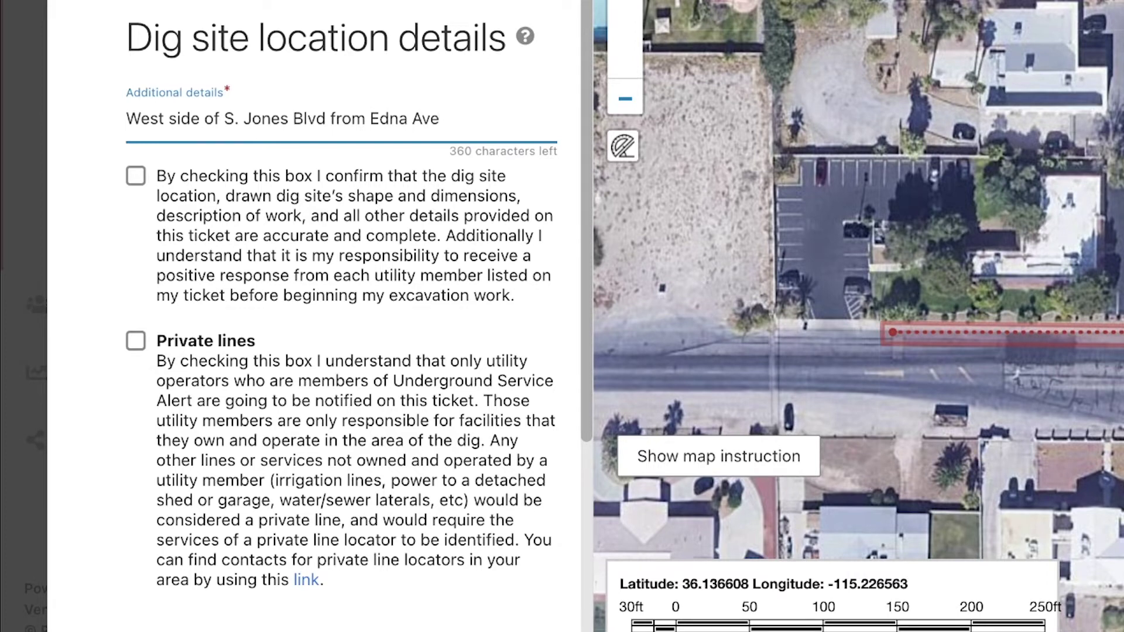
text(go 200 feet north)
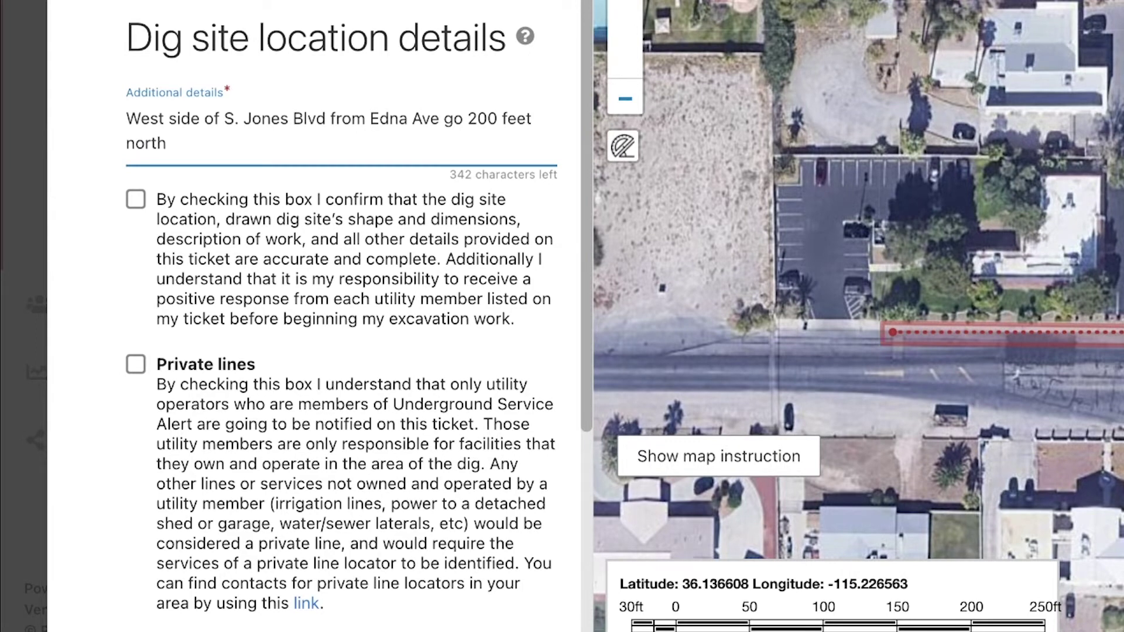
Append ", from same begin point go 200 feet west on north side of Edna Ave" to the additional details
text(, from same begin p)
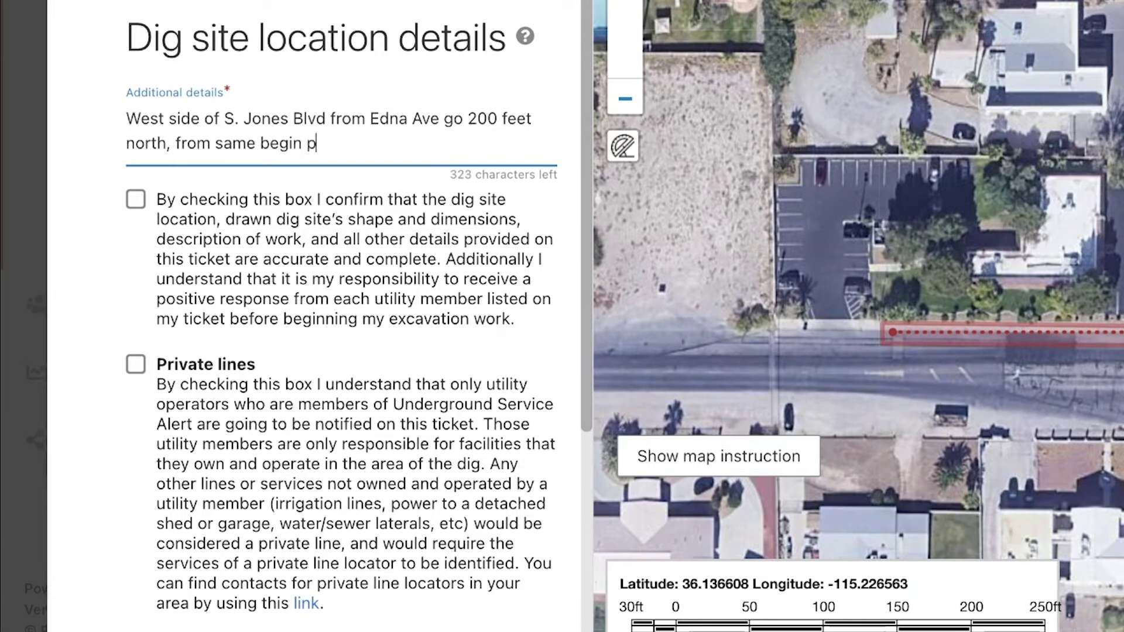
text(oint)
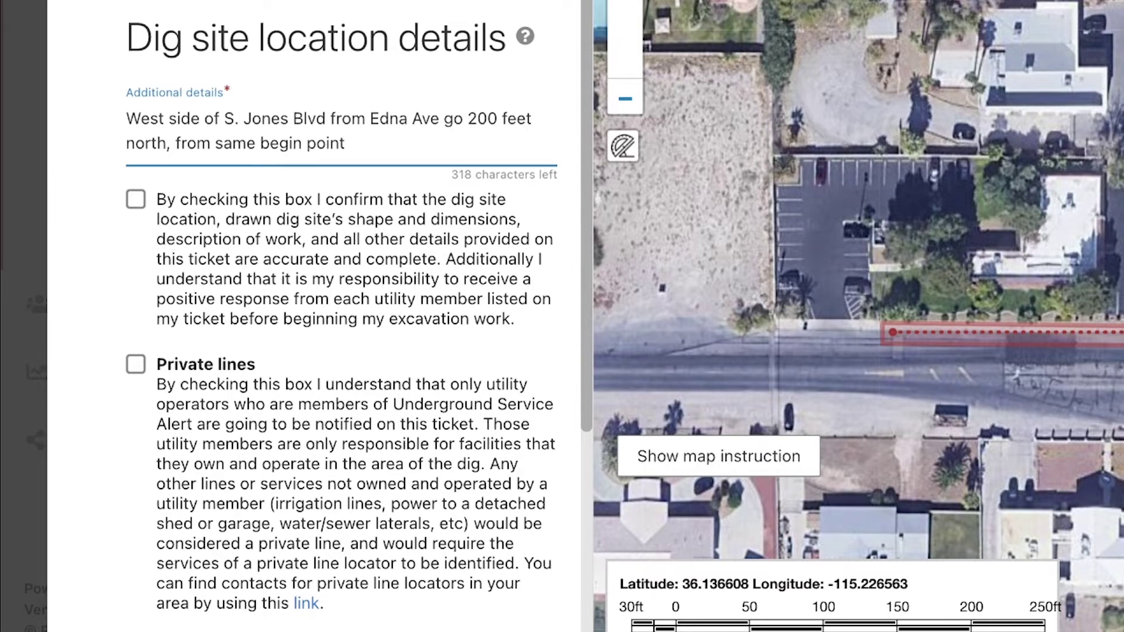
text(go 200 feet west on north side of )
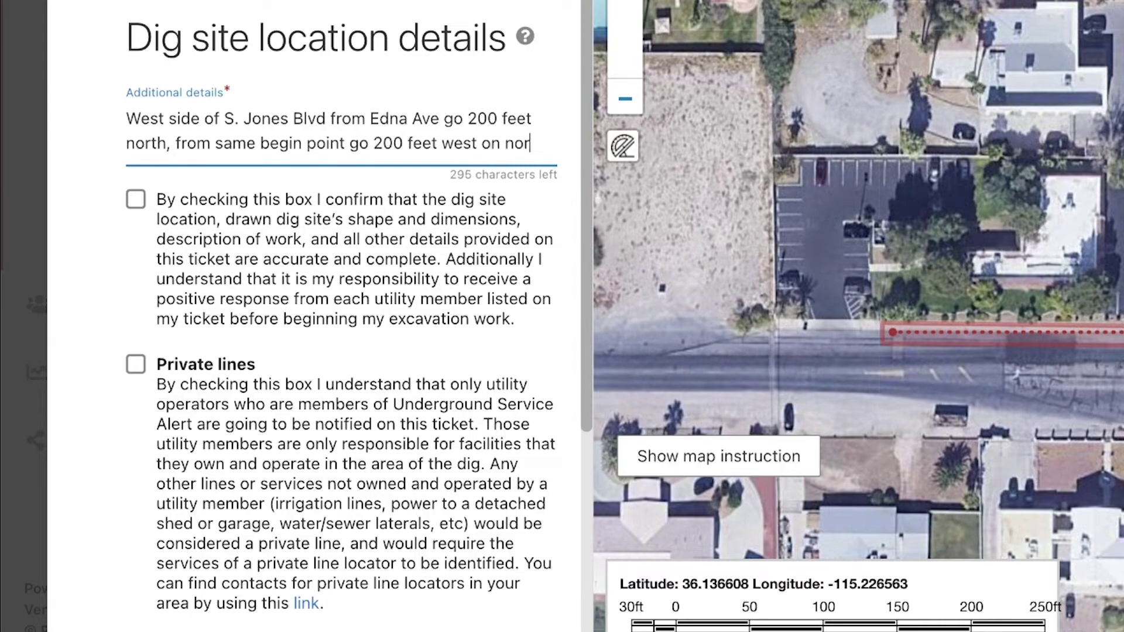
text(Edna Ave)
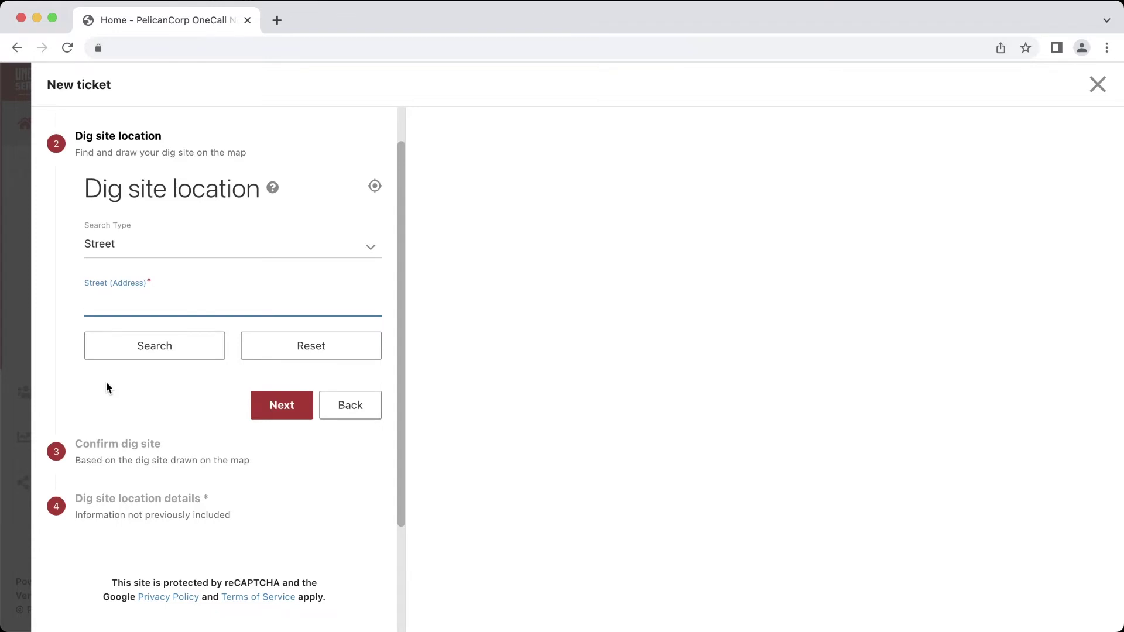
Search by intersection for the dig site at "Tara Ave" and "Redwood St" in "Las Vegas"
click(204, 241)
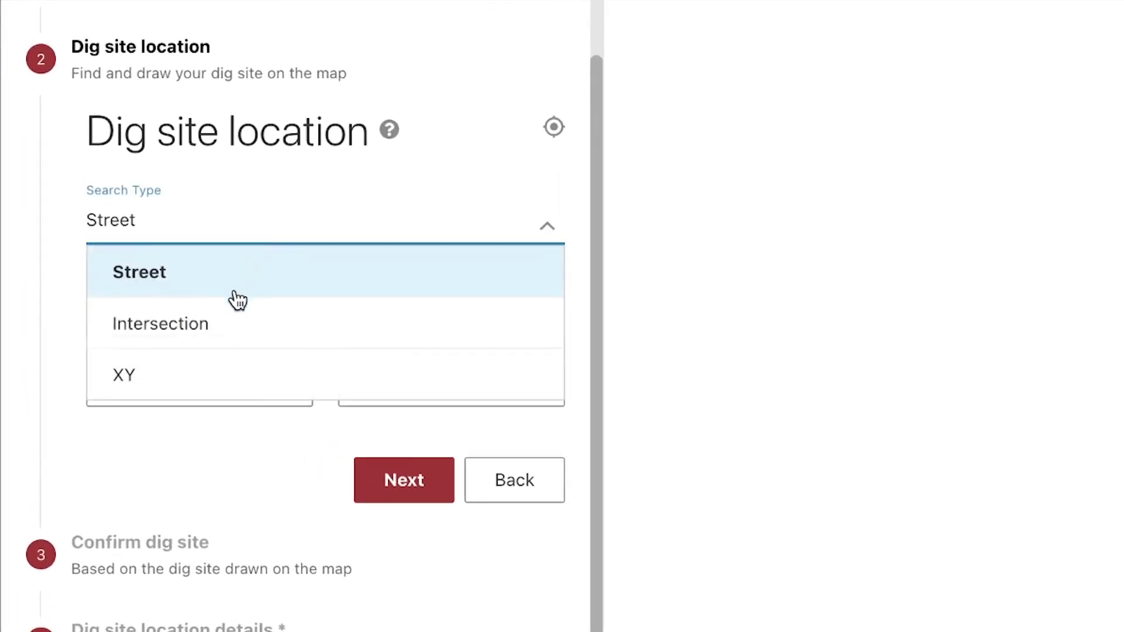
click(223, 323)
click(172, 317)
text(Tara Ave)
key(Tab)
text(Redwood St)
key(Tab)
text(Lasv)
key(BackSpace)
key(BackSpace)
text(Vegas)
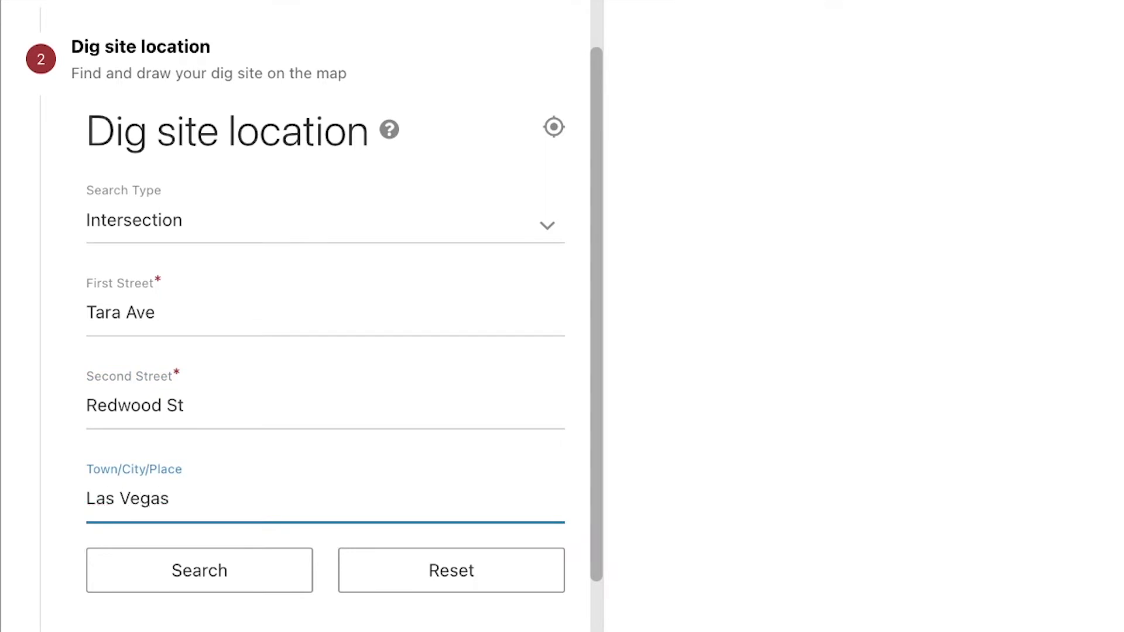
click(168, 572)
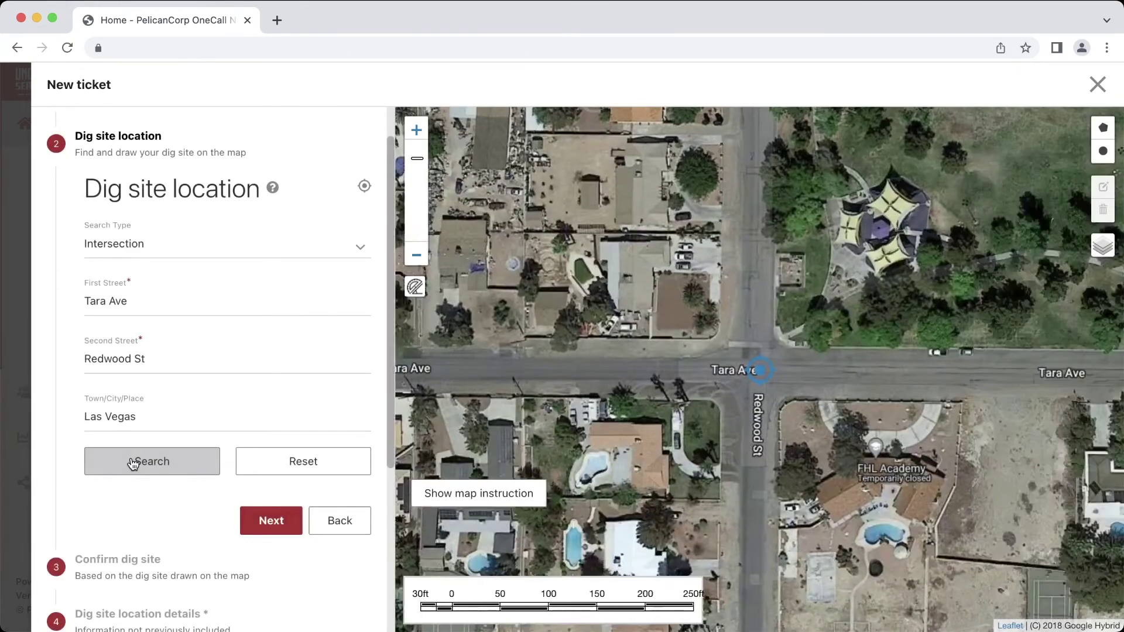
Measure about 200 ft east from Redwood St along Tara Ave's north side, 100 ft farther, about 36 ft south across it, and east along the south side
mouse_move(597, 307)
mouse_down()
mouse_move(550, 308)
mouse_move(528, 346)
mouse_up()
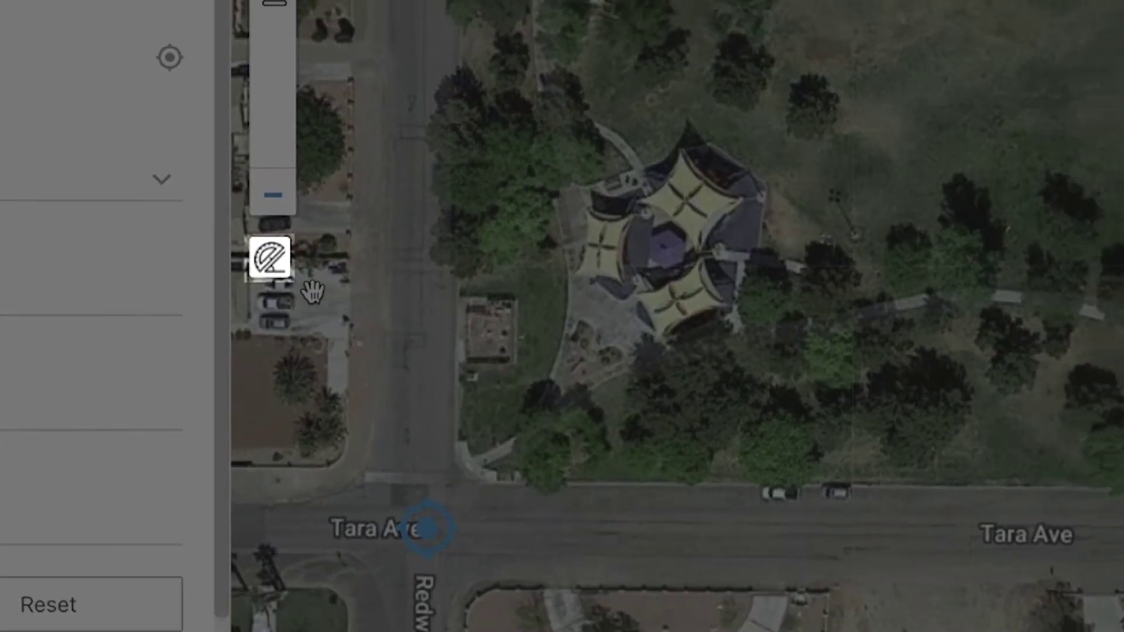
click(212, 246)
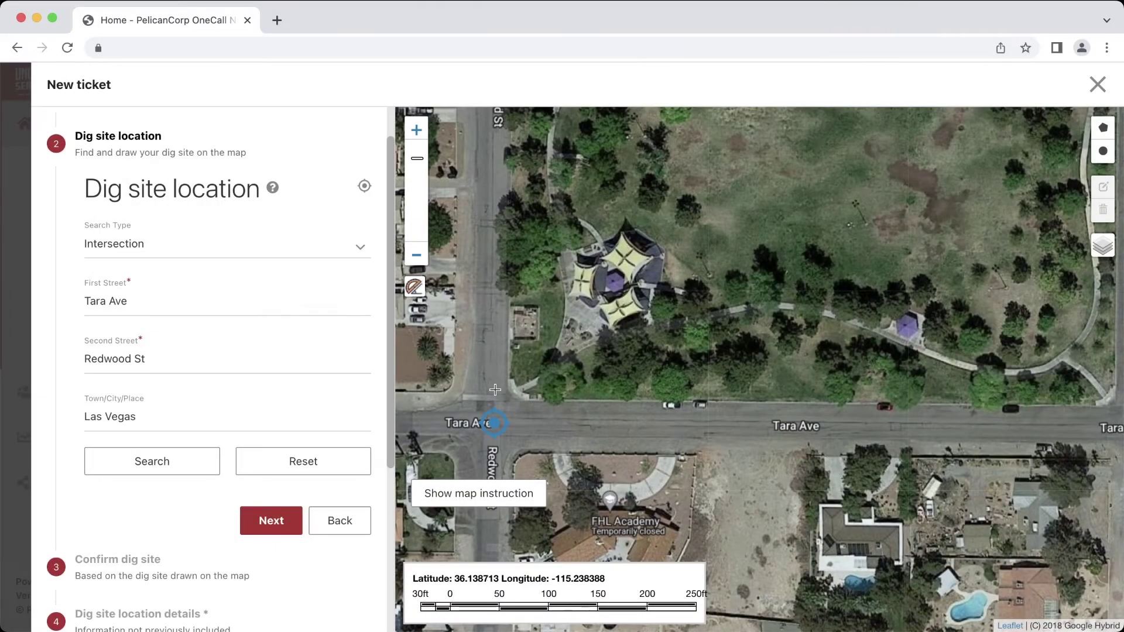
click(505, 402)
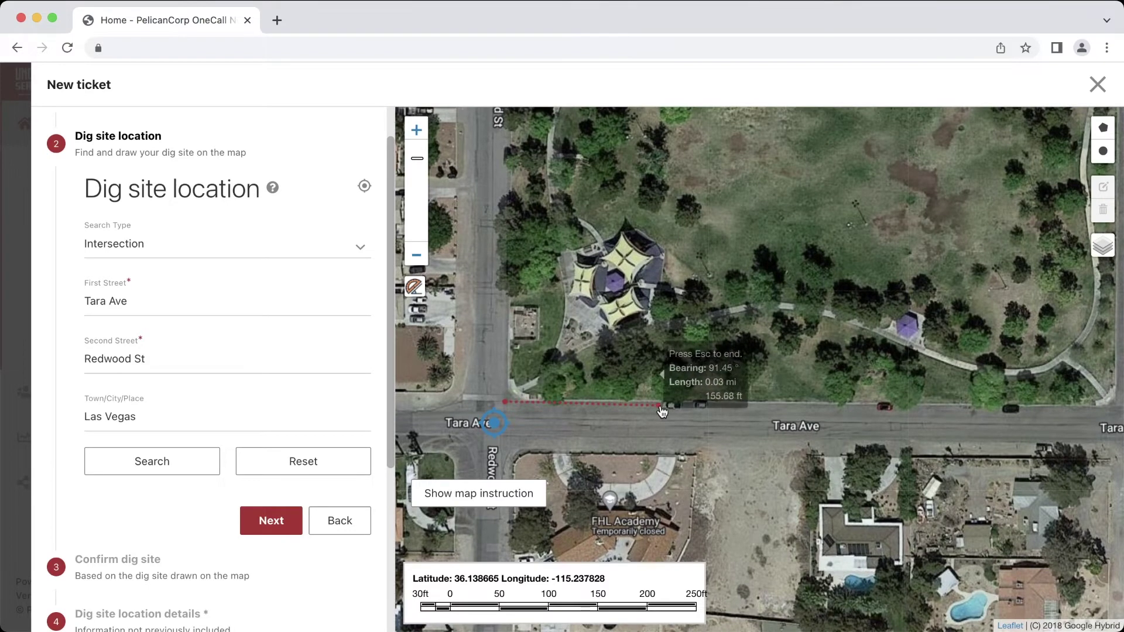
click(708, 410)
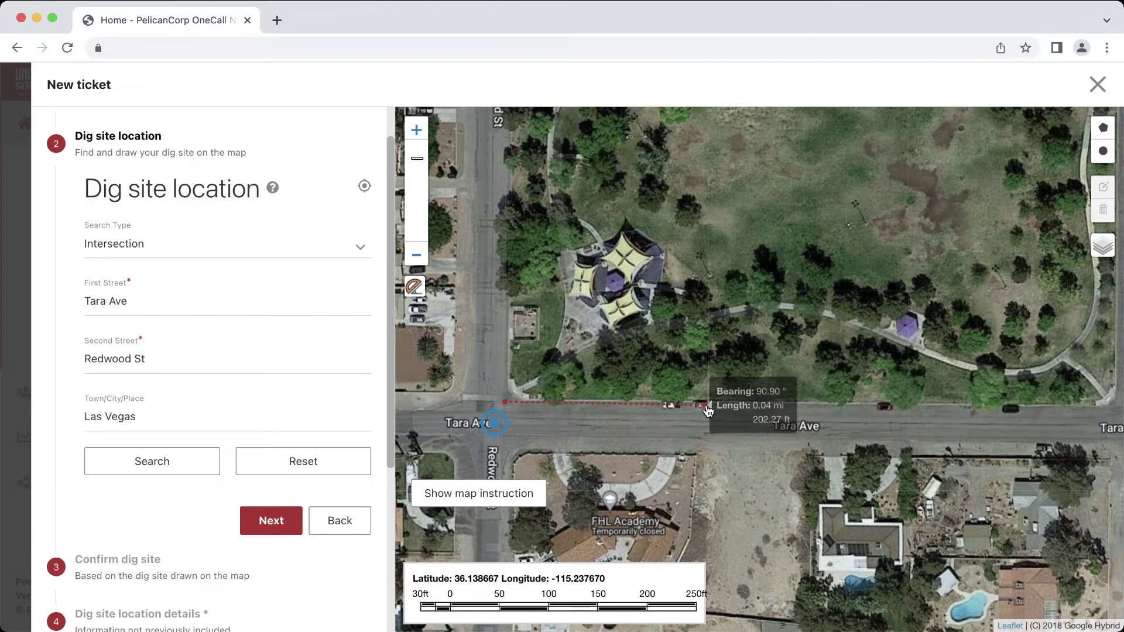
click(804, 409)
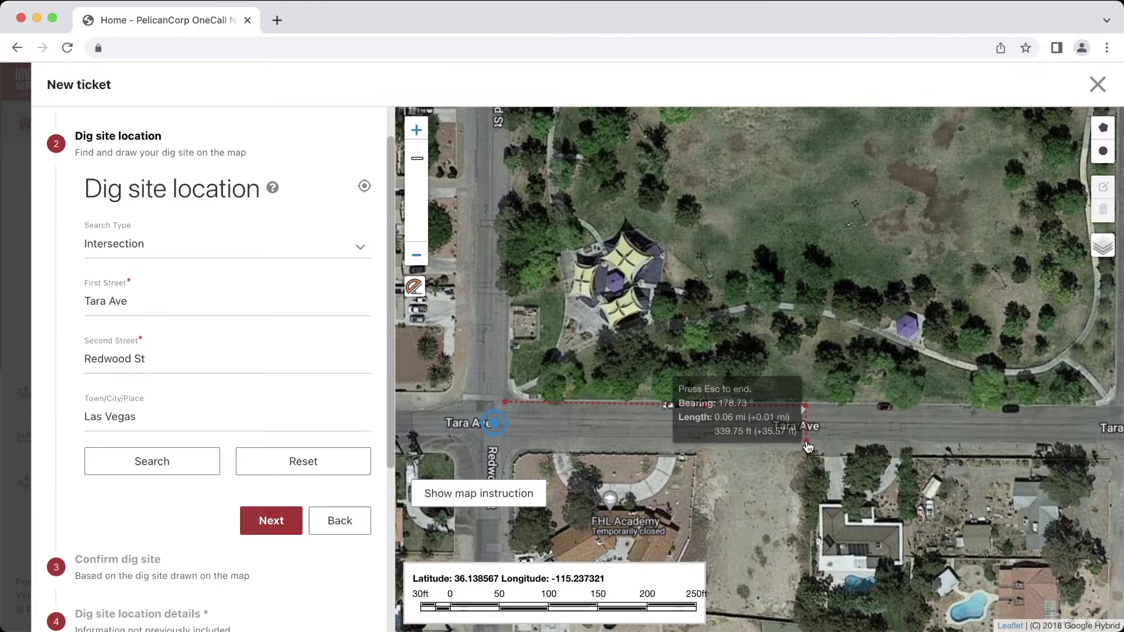
click(807, 445)
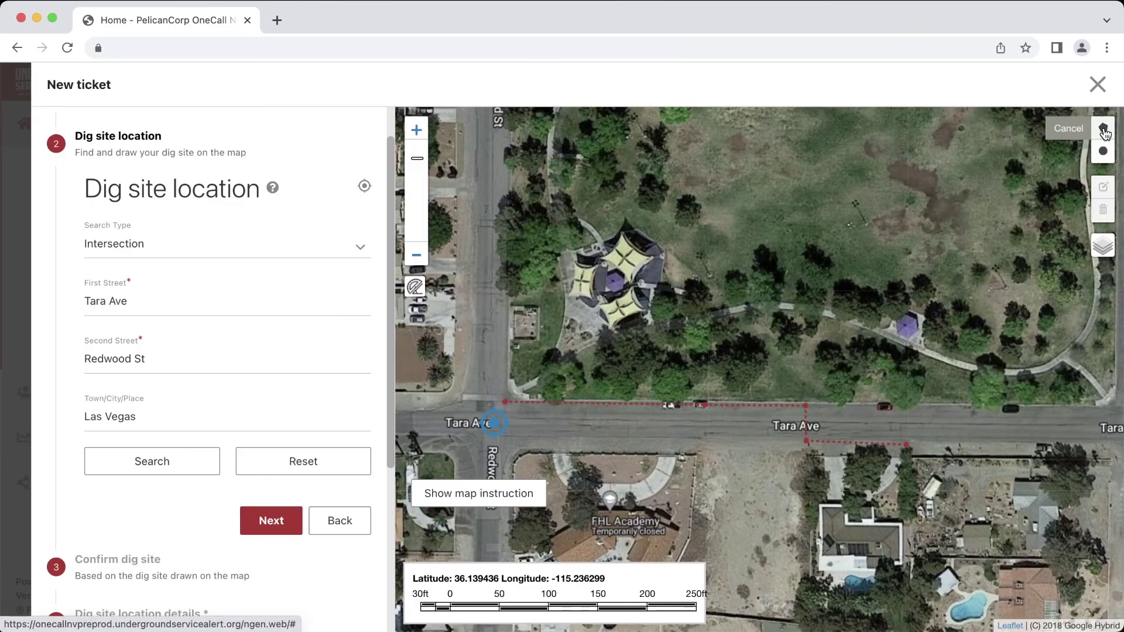
Draw a closed polygon around the measured route along Tara Ave's north side, across it and east along the south side, and proceed to confirmation
click(1069, 176)
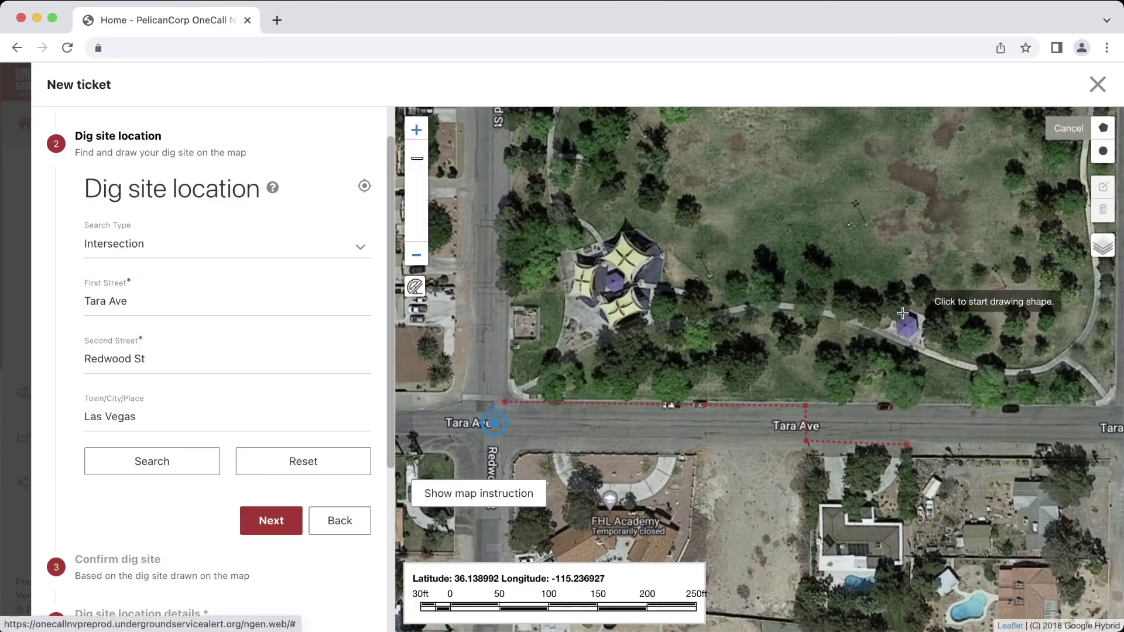
scroll(866, 410, up, 1)
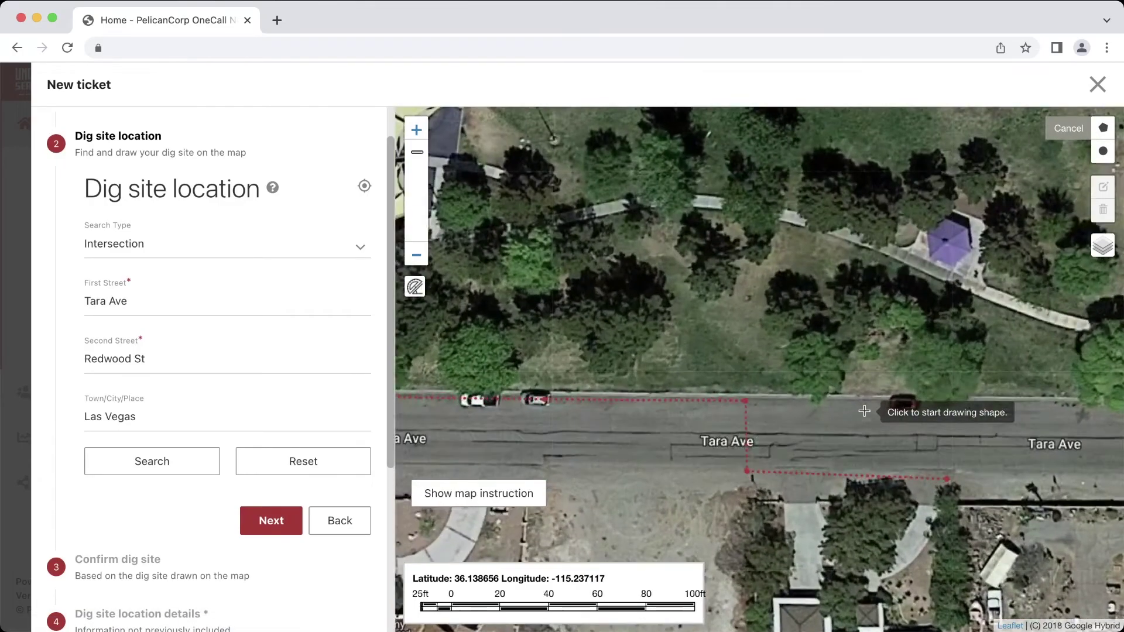
click(543, 399)
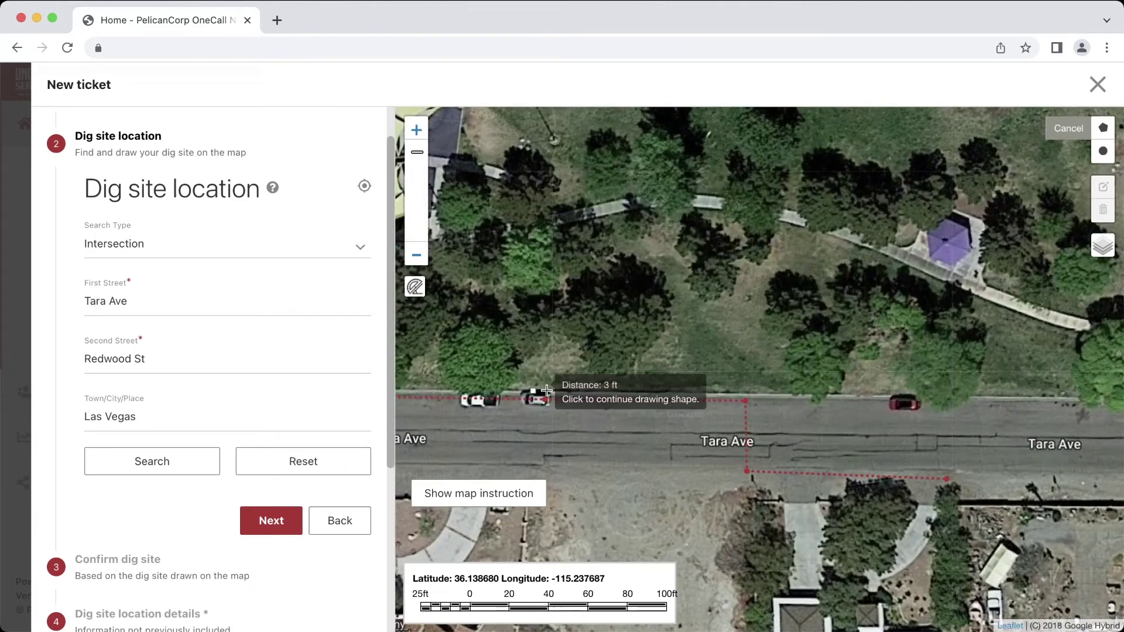
click(757, 394)
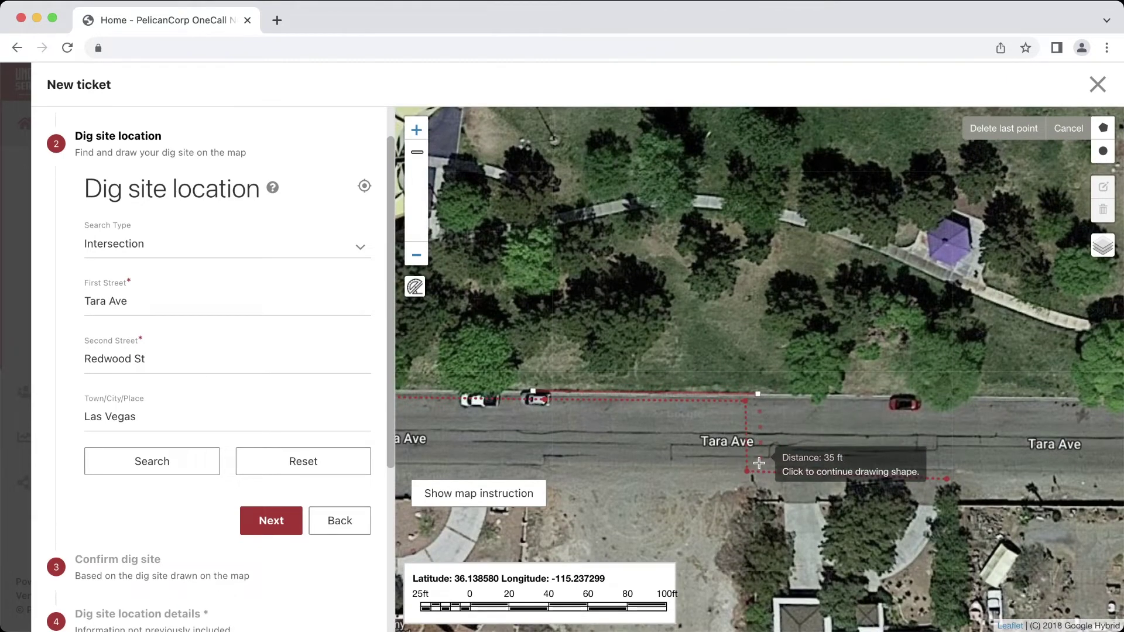
click(760, 464)
click(959, 469)
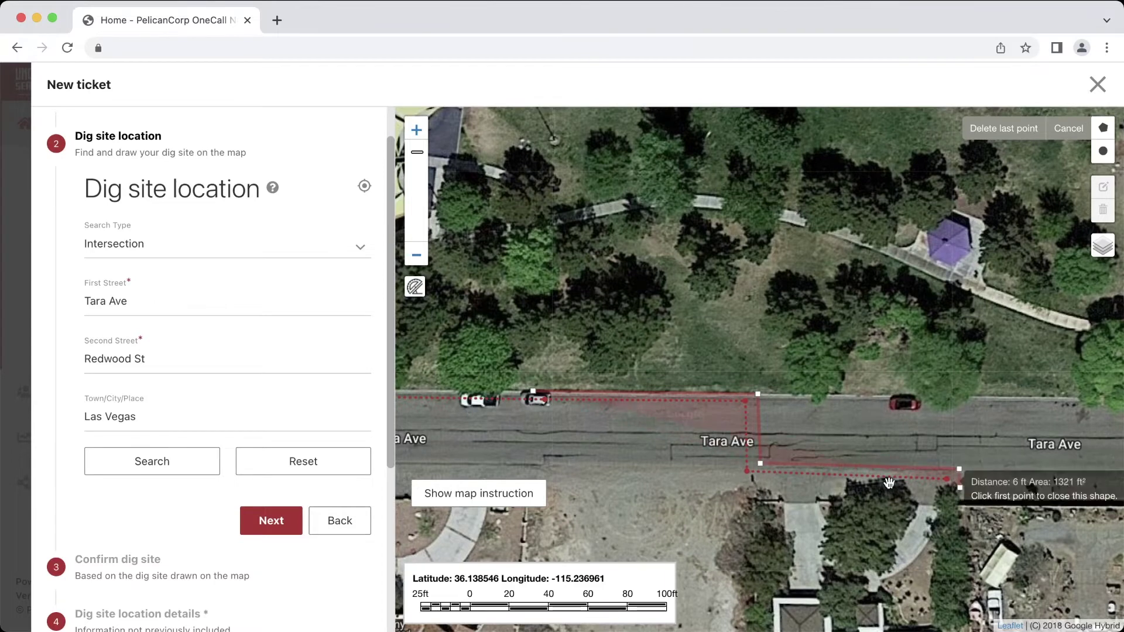
click(959, 487)
click(739, 485)
click(735, 412)
click(531, 410)
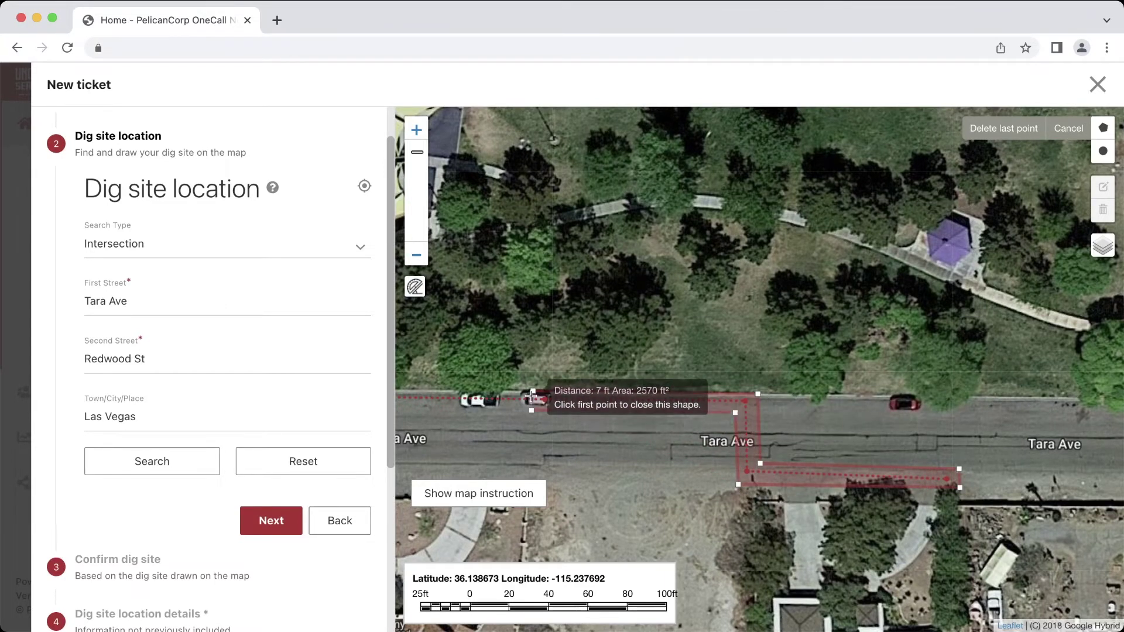
click(532, 392)
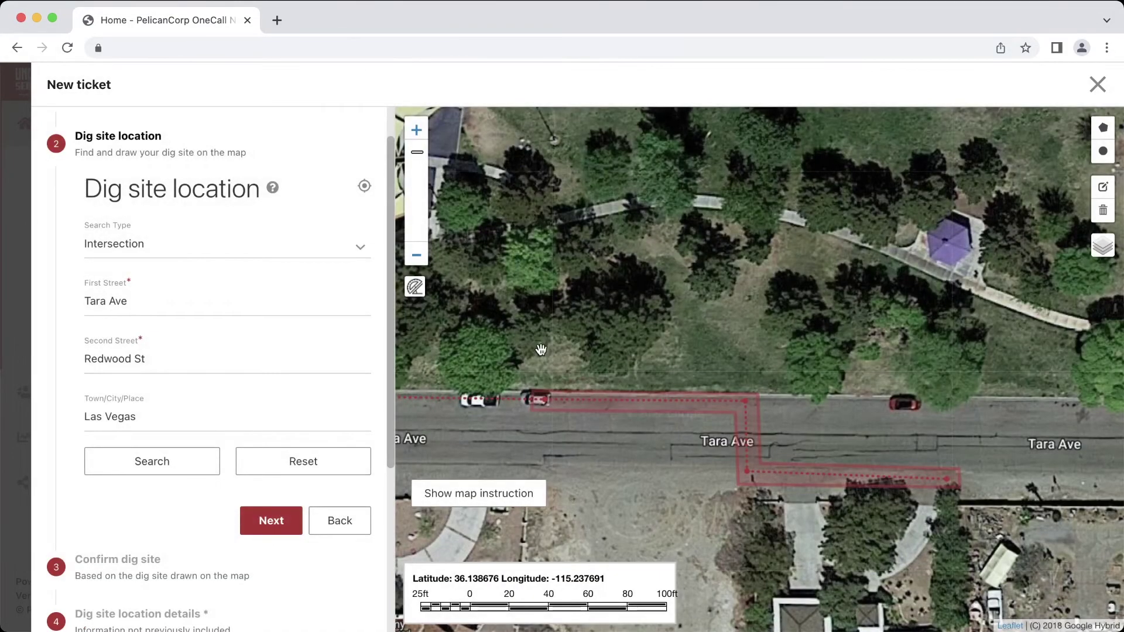
click(269, 519)
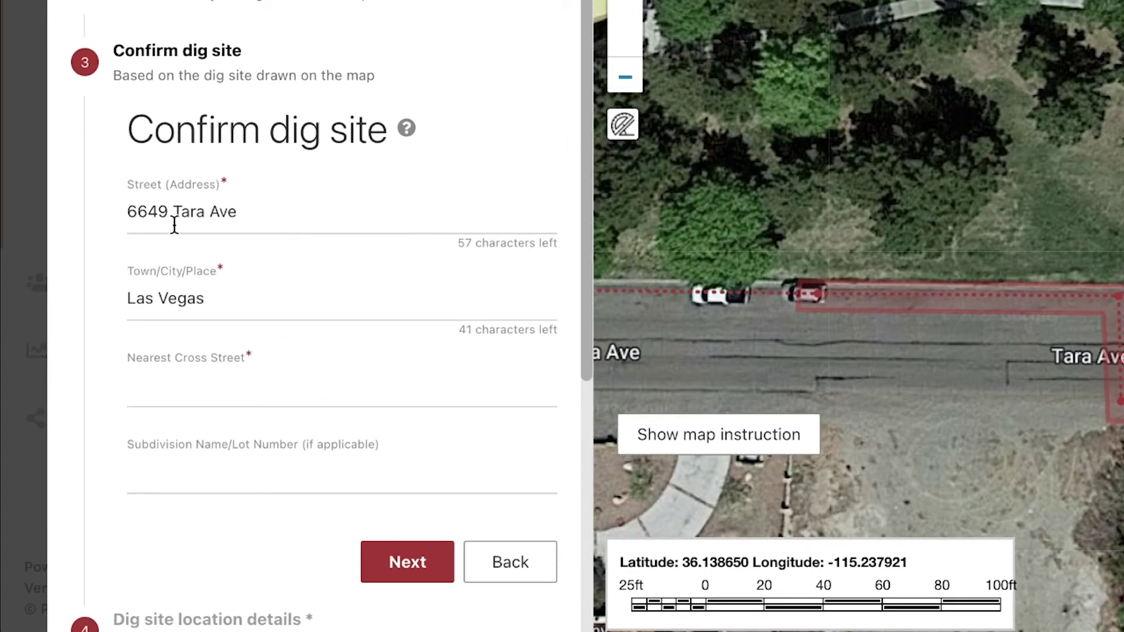
Remove the house number from the dig site's street address so that it reads "Tara Ave"
triple_click(115, 350)
click(173, 221)
key(BackSpace)
key(BackSpace)
key(BackSpace)
key(BackSpace)
key(BackSpace)
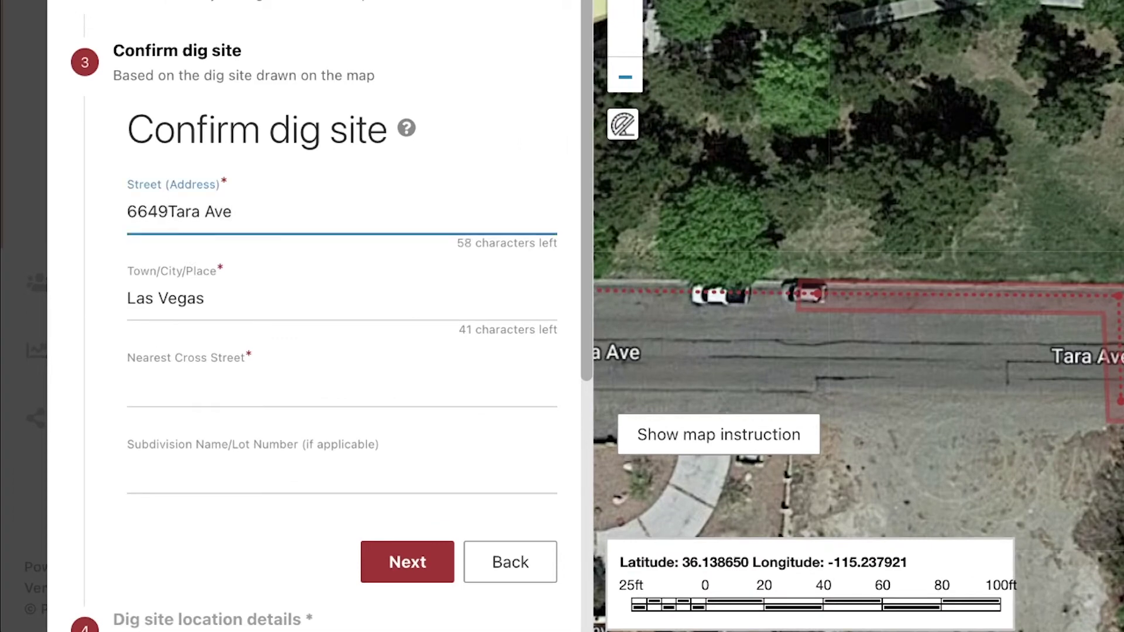
Enter "Redwood St" as the nearest cross street and continue to the dig site location details
key(Tab)
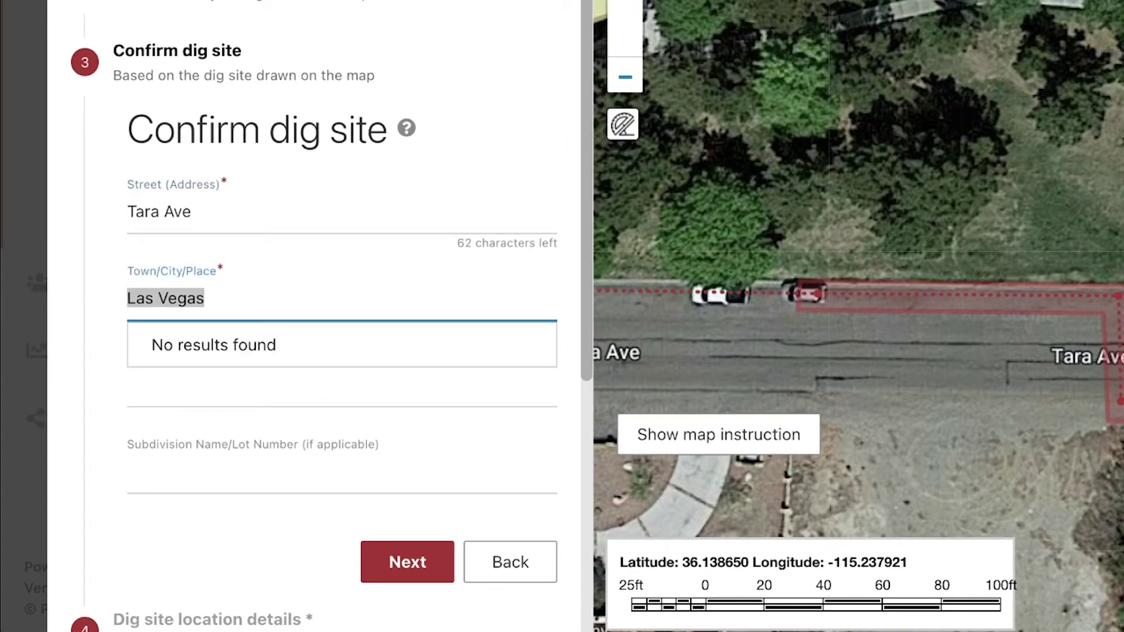
key(Tab)
text(Redwood St)
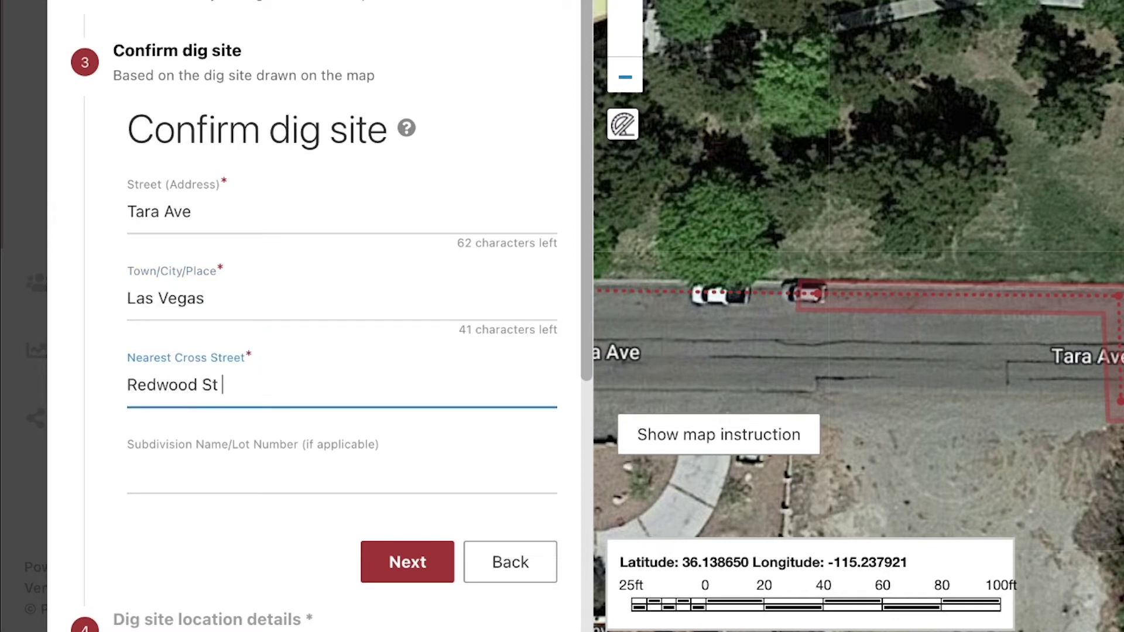
click(375, 558)
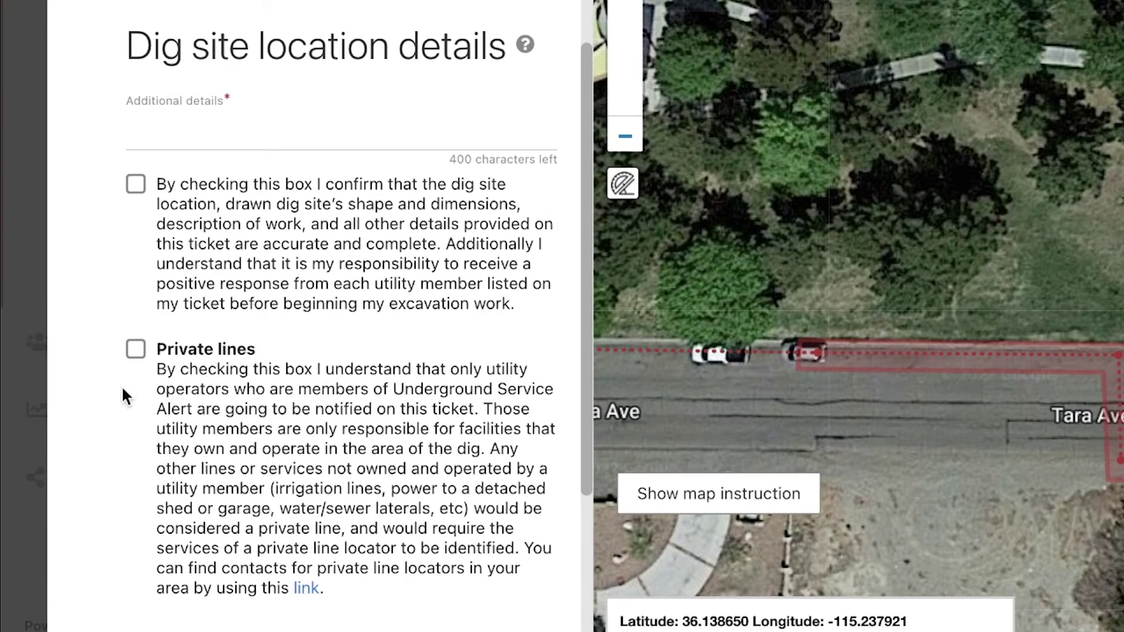
Enter "Work north side of Tara Ave from 200 feet east of Redwood St" in the additional details
click(175, 122)
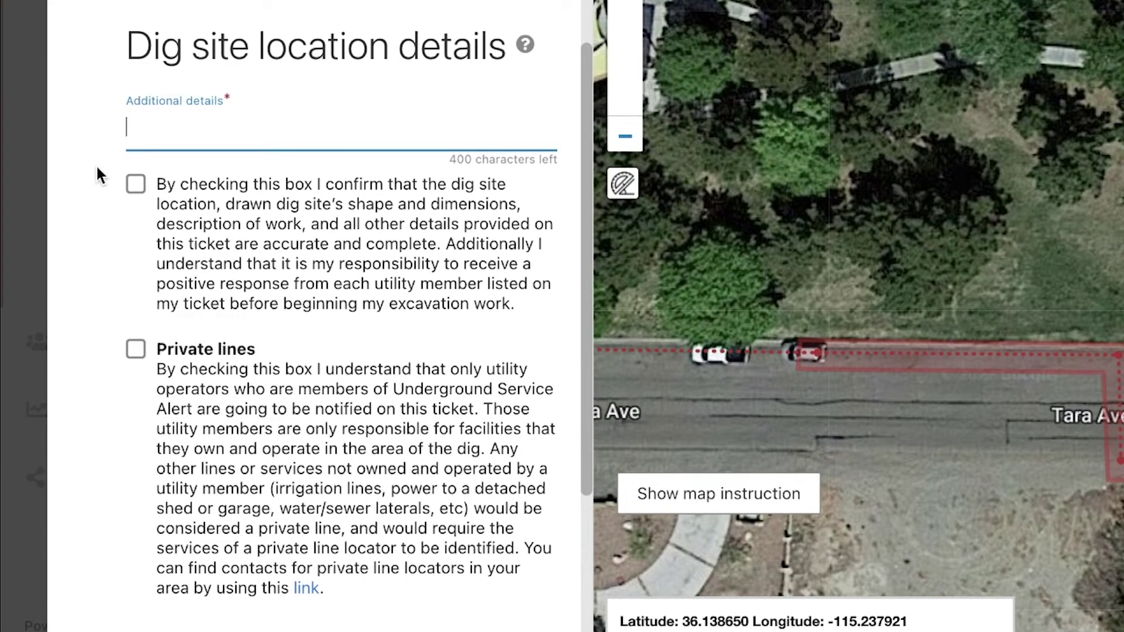
text(Work north side of Tara Ave)
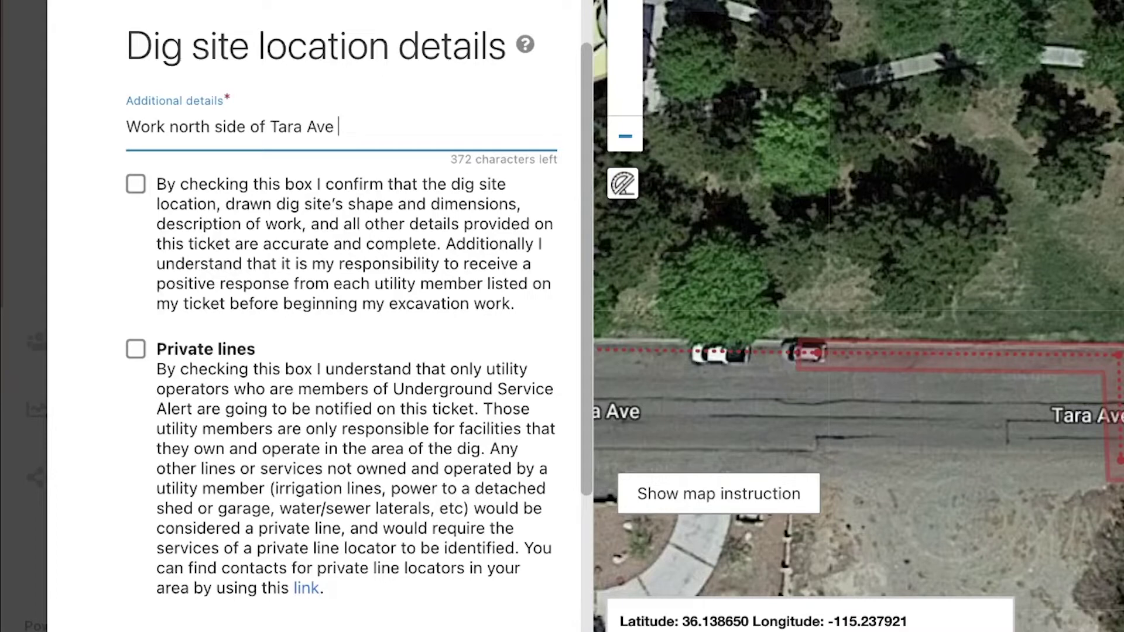
text(from 200 fe)
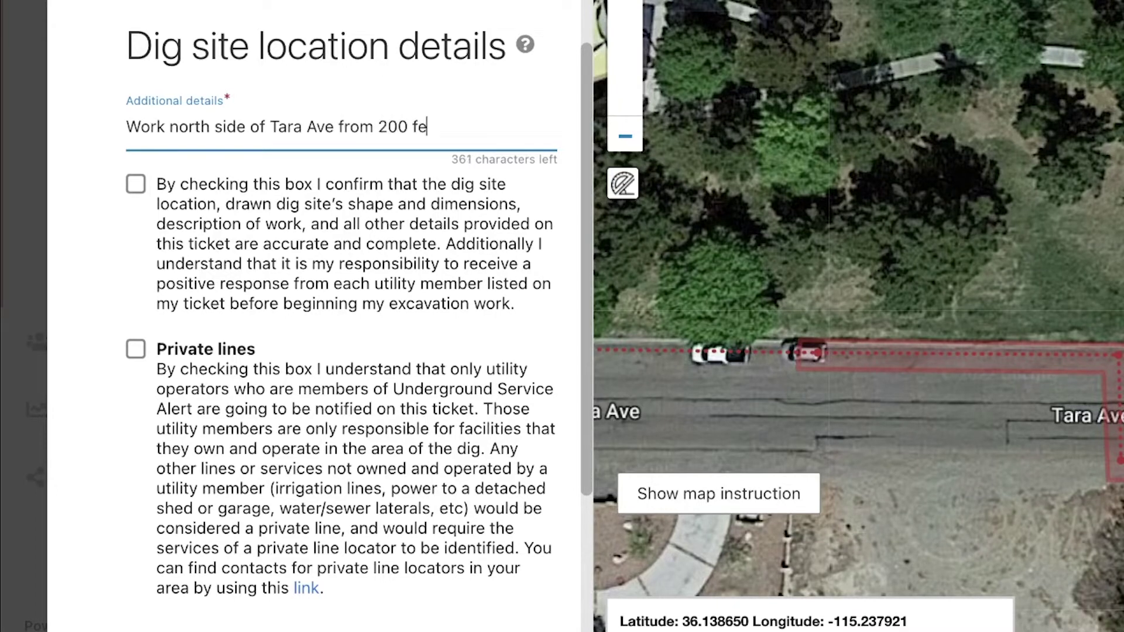
text(et east of re)
key(BackSpace)
key(BackSpace)
text(Redwood St)
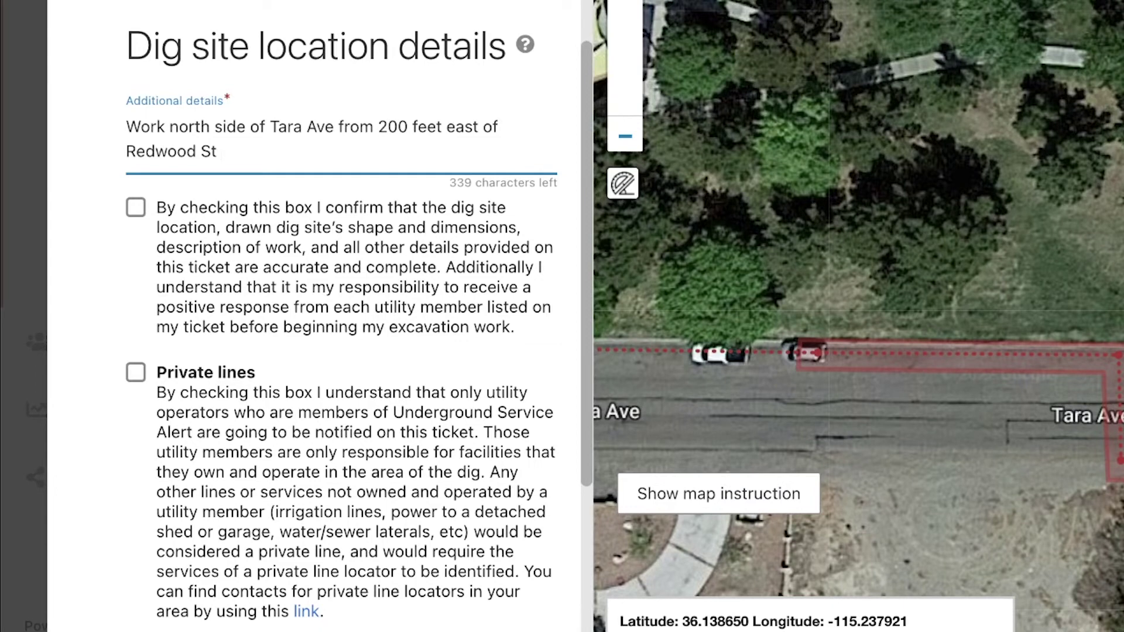
Append "go 100 feet east, turn & go 35 feet south (crossing Tara Ave)" to the additional details
text(go 100 feet east)
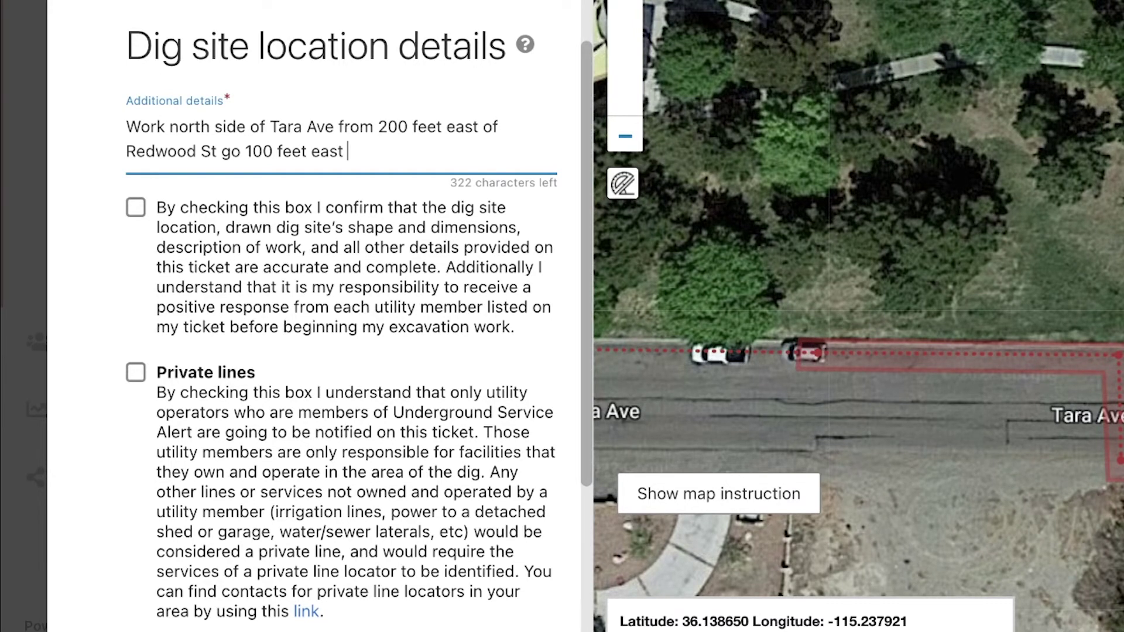
key(BackSpace)
text(, turn & go)
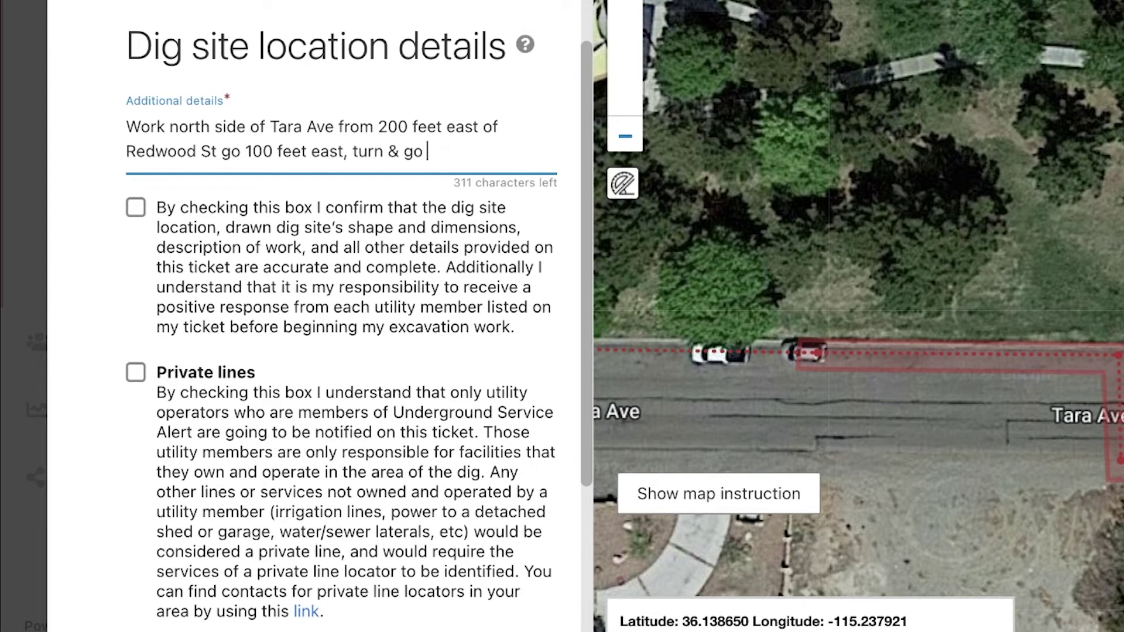
text(35 feet south)
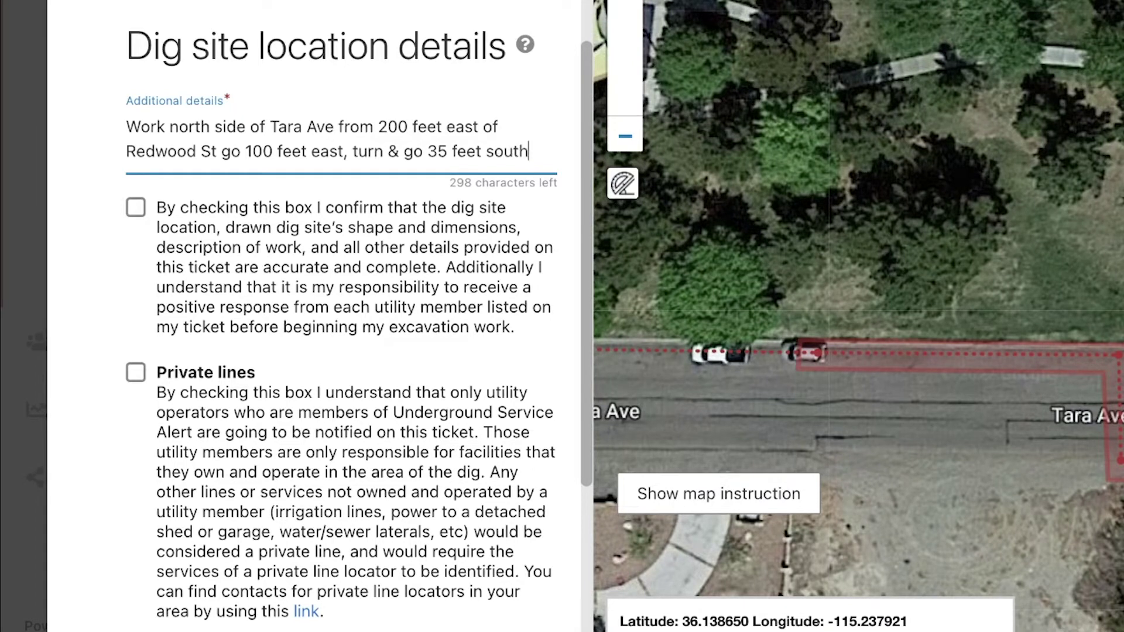
text((crossing Tara Ave))
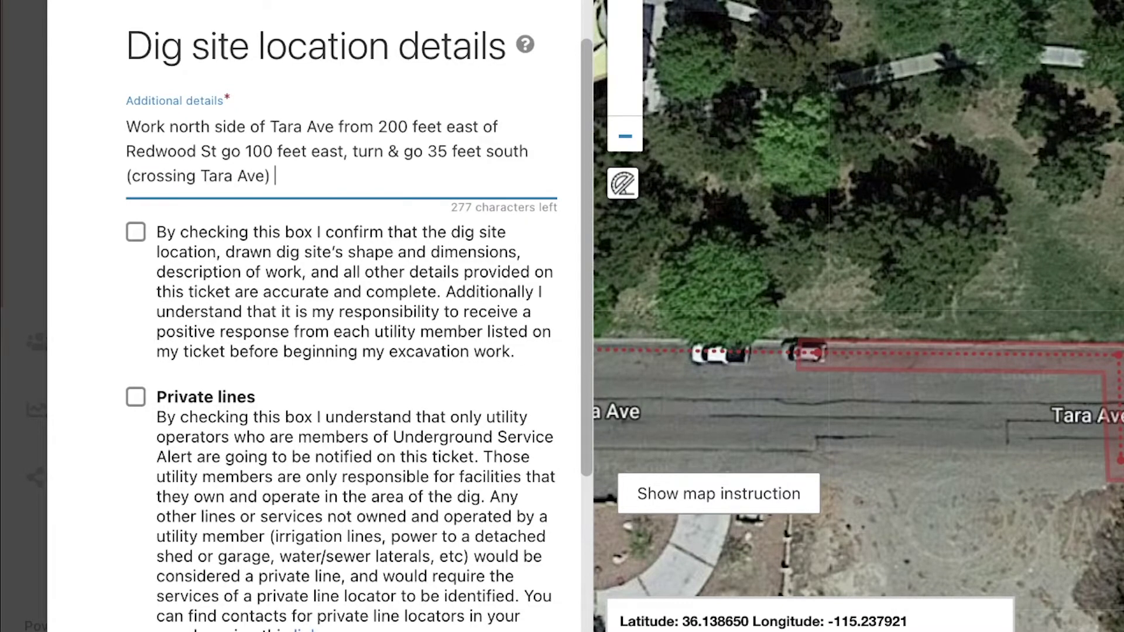
Append ", turn & go 100 feet east on south side of Tara Ave" to the additional details
key(BackSpace)
text(, turn & go )
text(100 feet east )
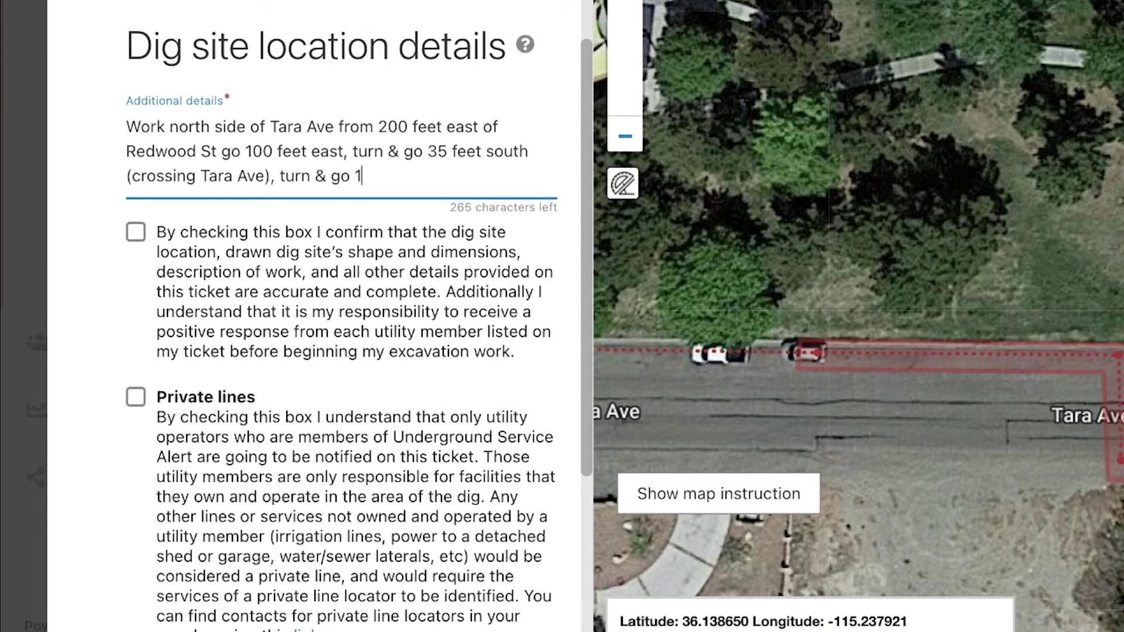
text(on south side o)
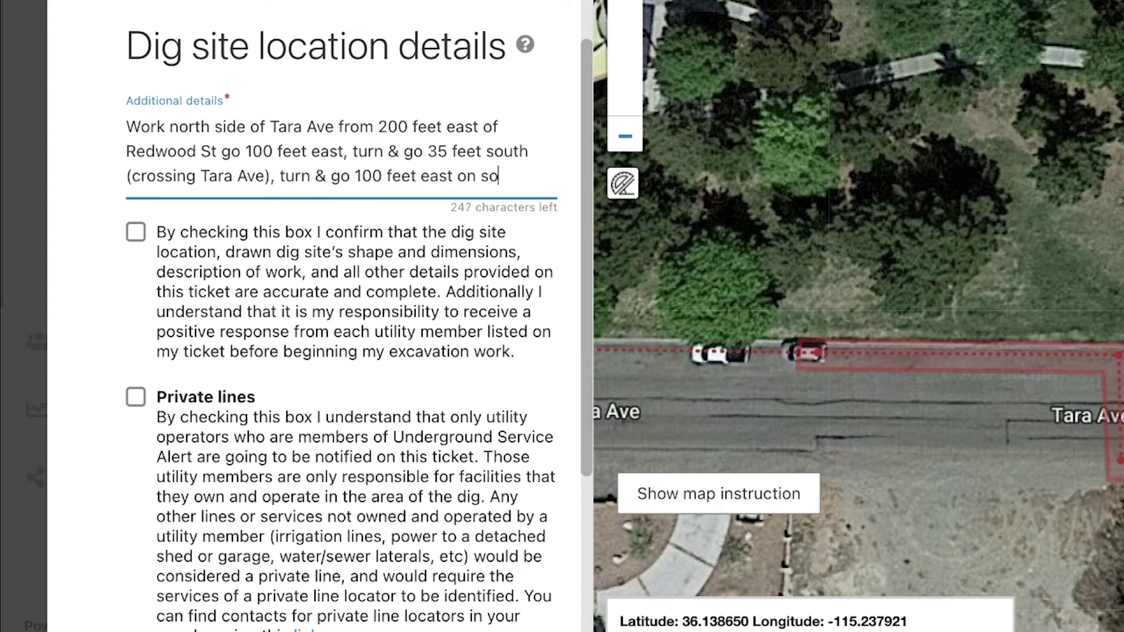
text(f Tara Ave)
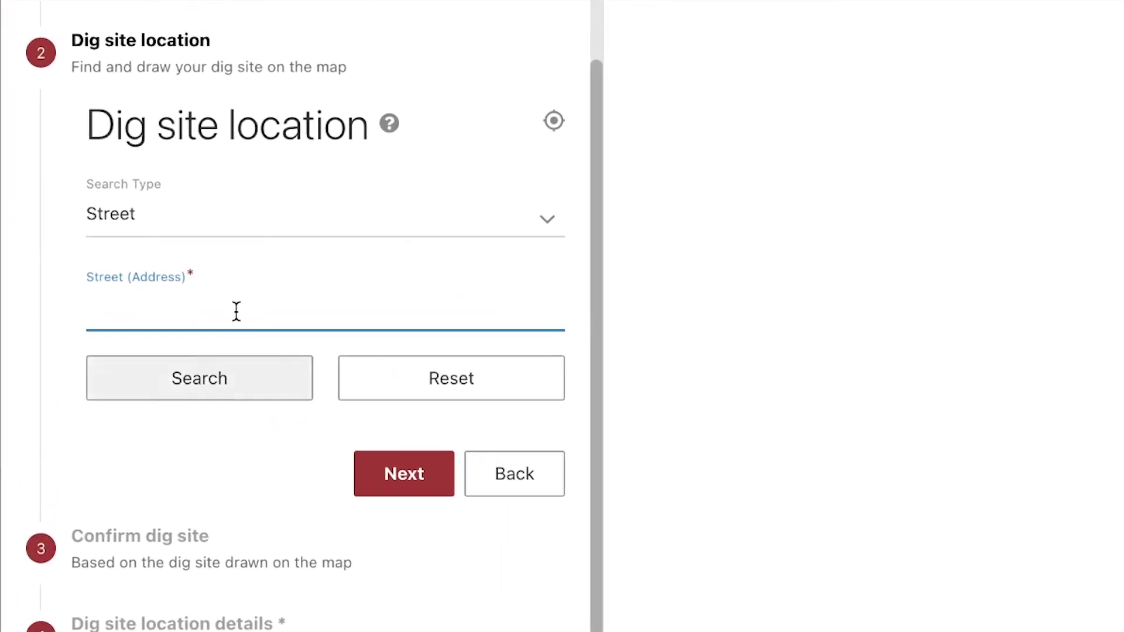
Search by intersection for the dig site at "Hedge Ave" and "Elder Creek Rd" in "Sacramento"
click(269, 237)
click(246, 319)
click(168, 306)
text(Hedge Ave)
key(Tab)
text(Elder Creek Rd)
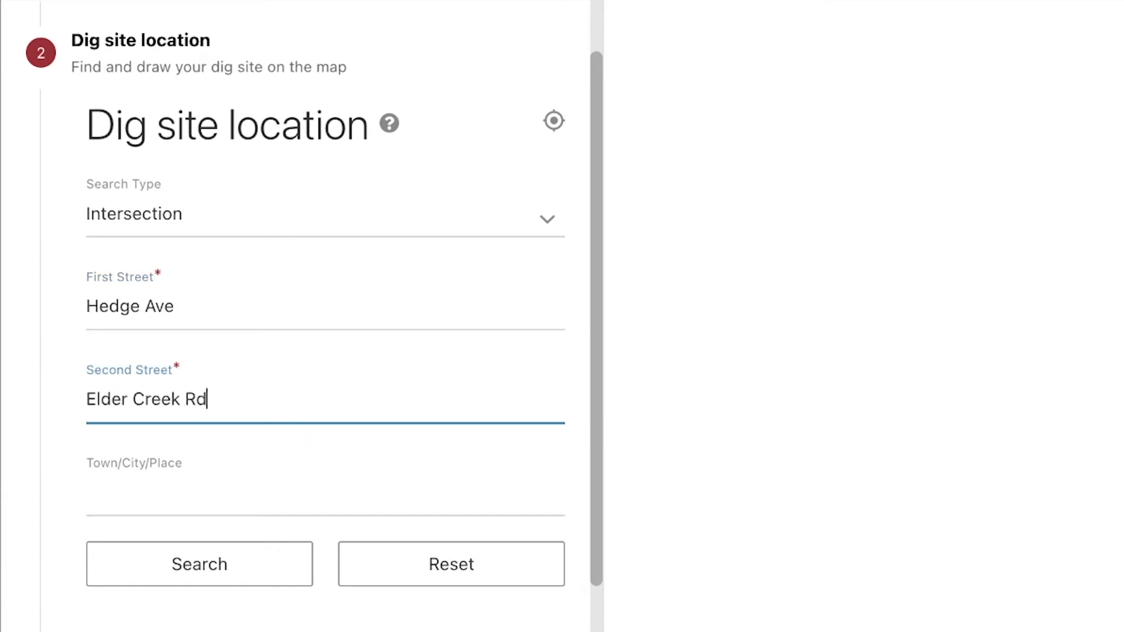
key(Tab)
text(Sacram)
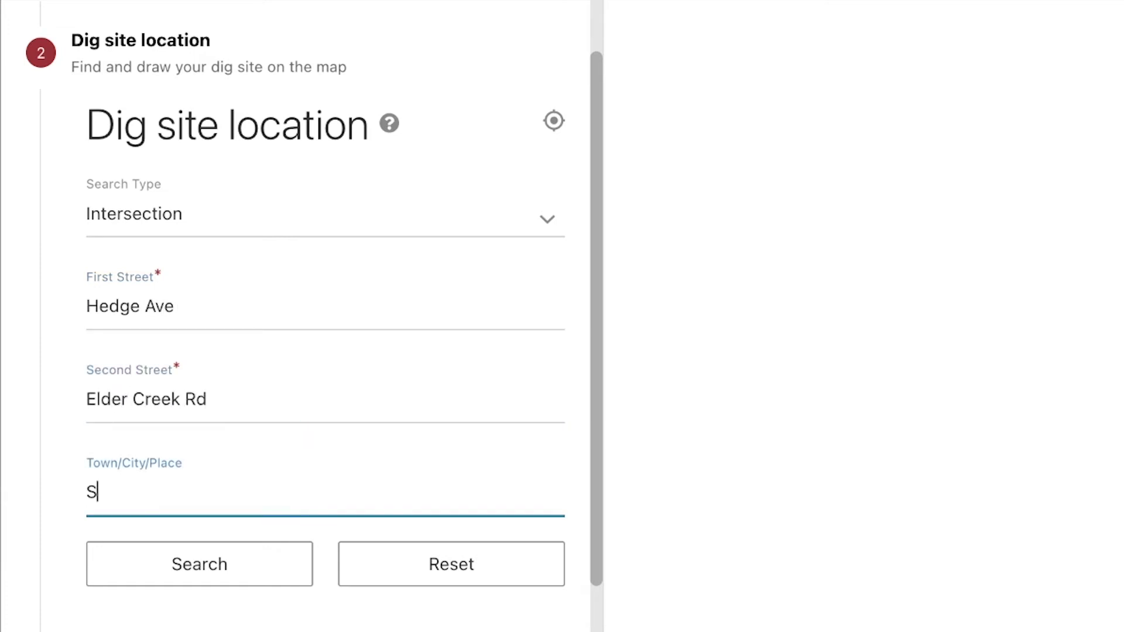
text(ento)
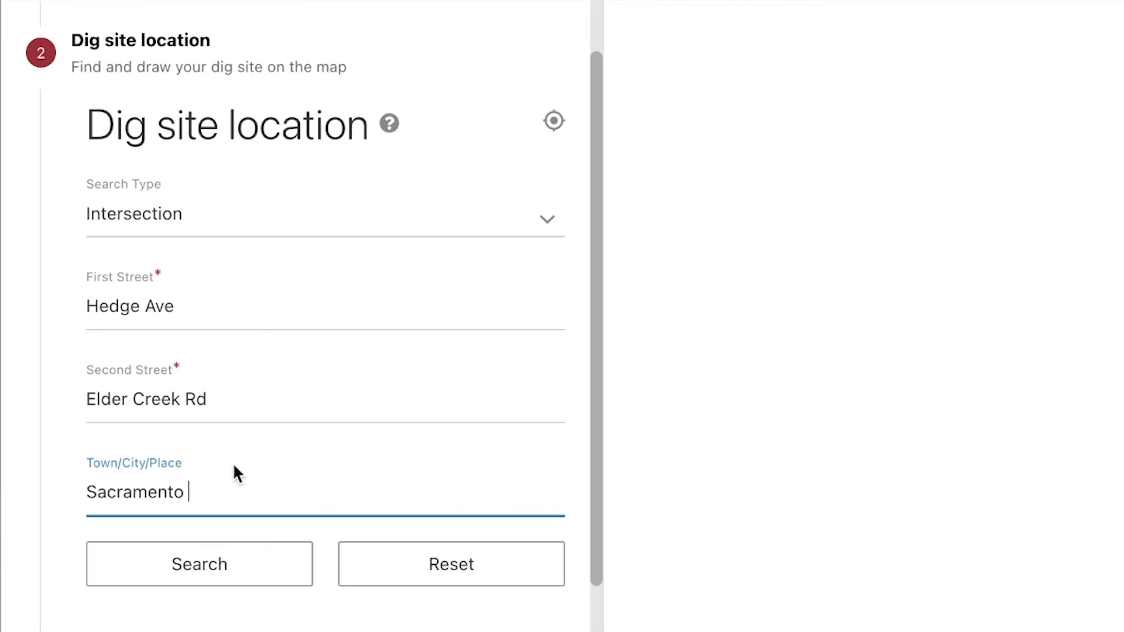
click(234, 564)
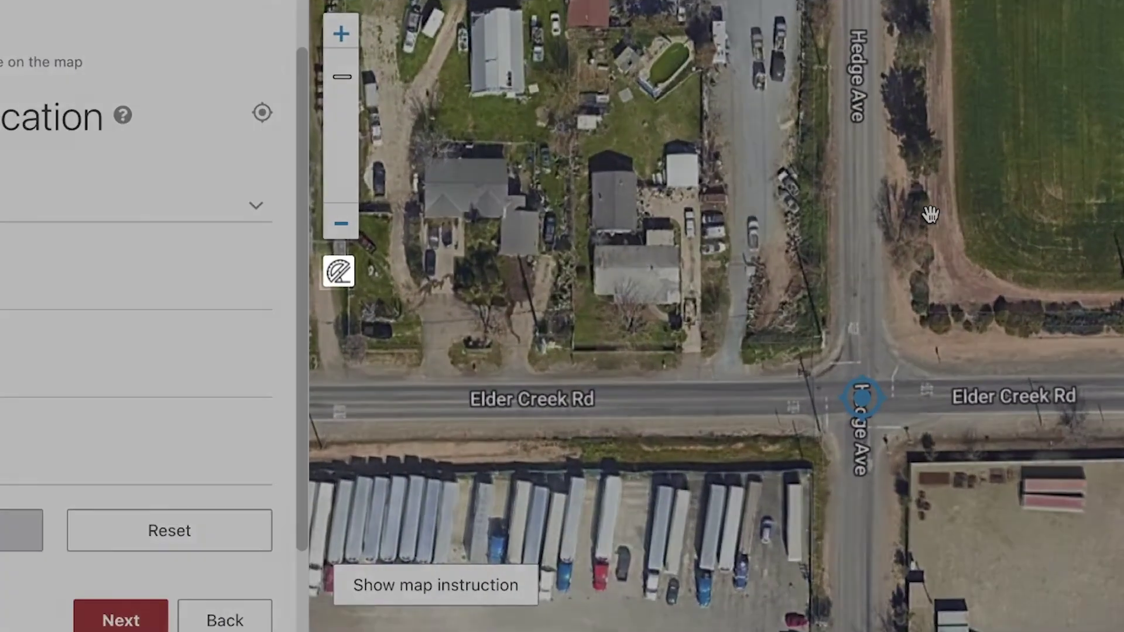
Measure about 104 ft north from Elder Creek Rd along Hedge Ave's east side, about 103 ft east into the field, and farther north through it
drag(929, 215, 685, 431)
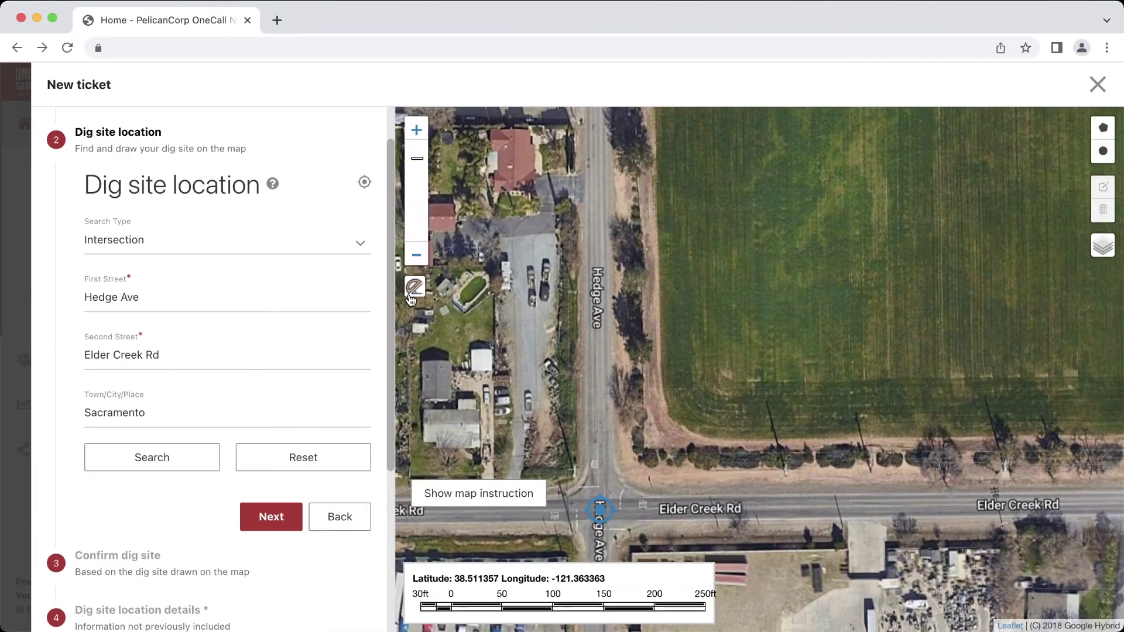
click(410, 296)
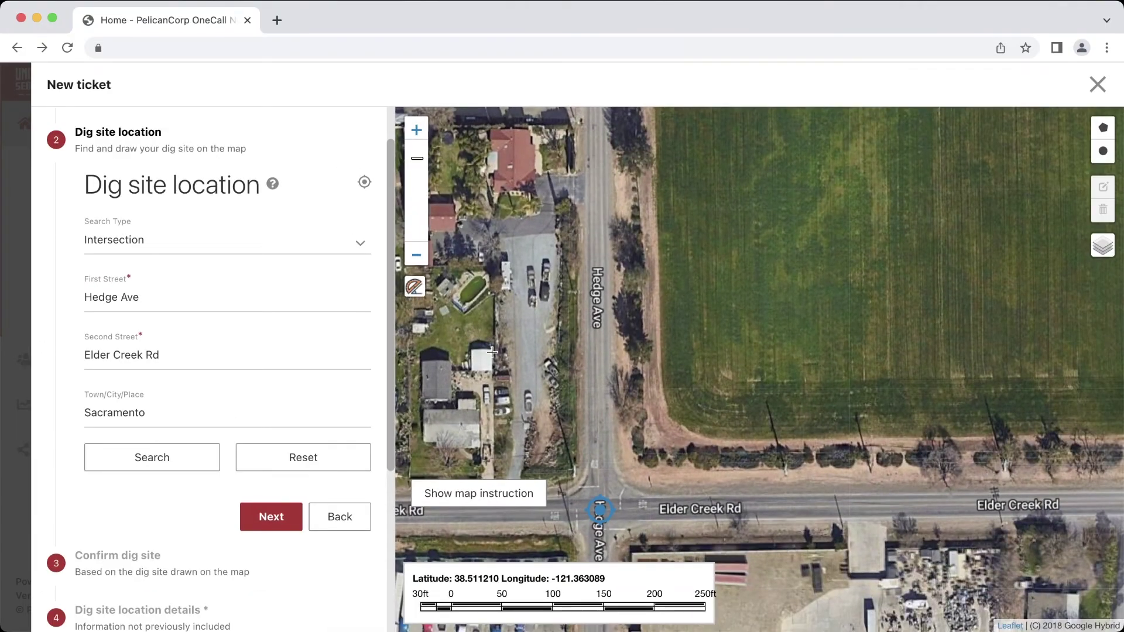
click(611, 496)
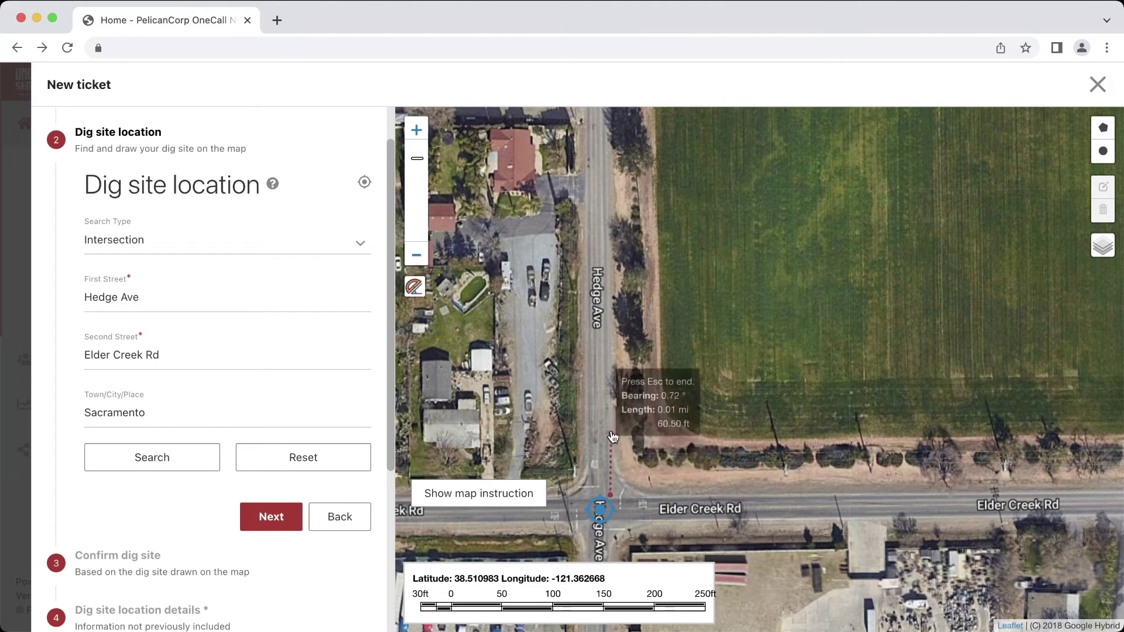
click(611, 390)
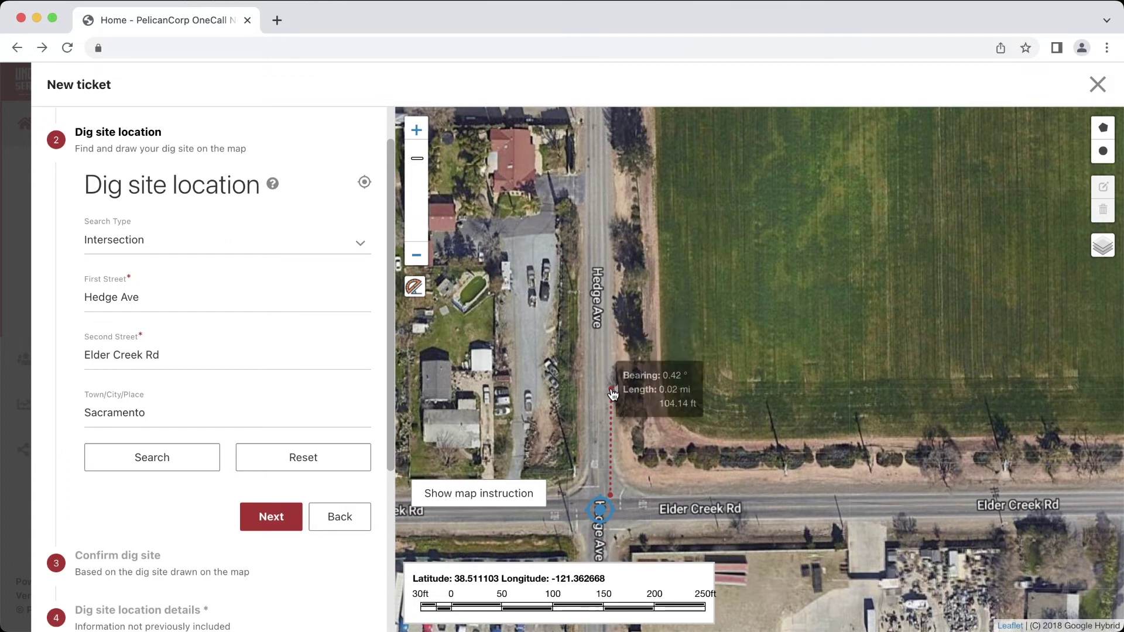
double_click(717, 390)
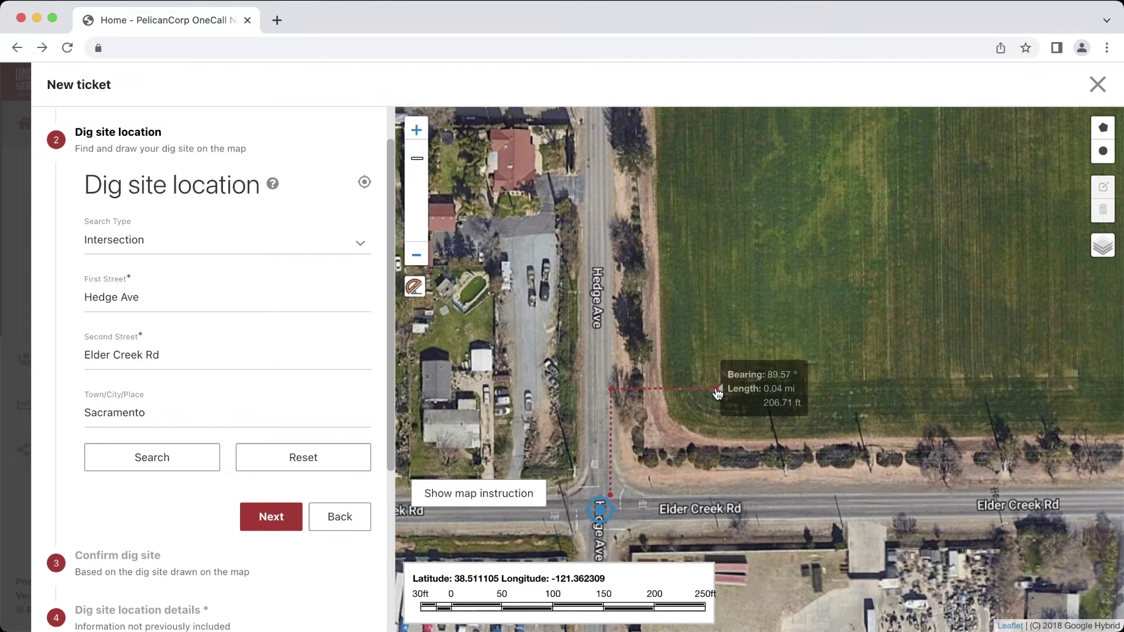
click(718, 390)
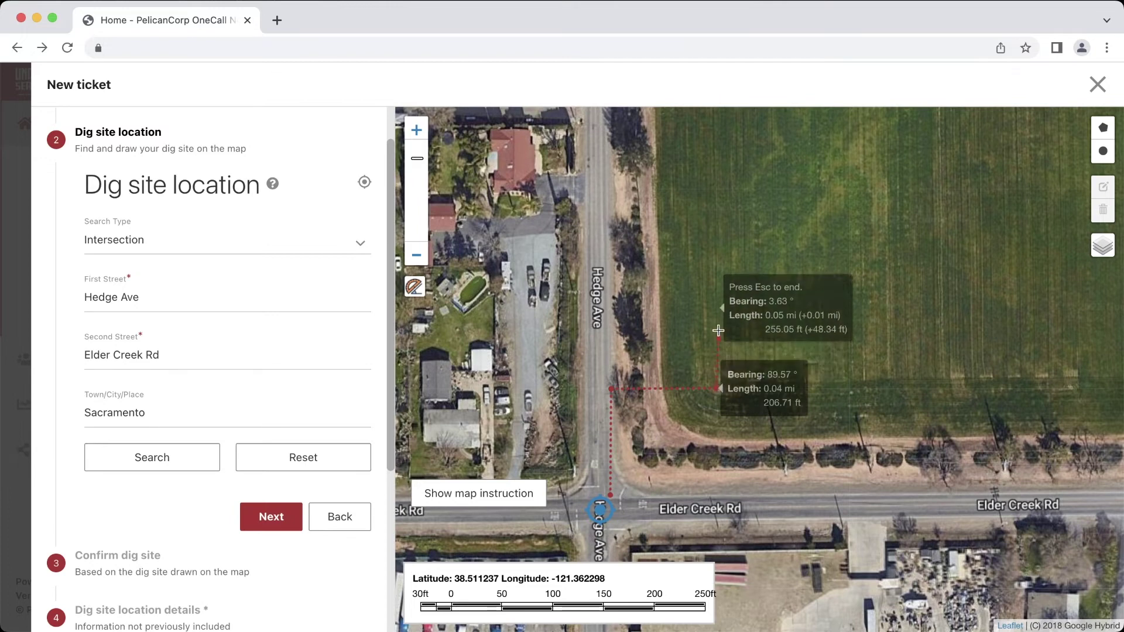
double_click(718, 186)
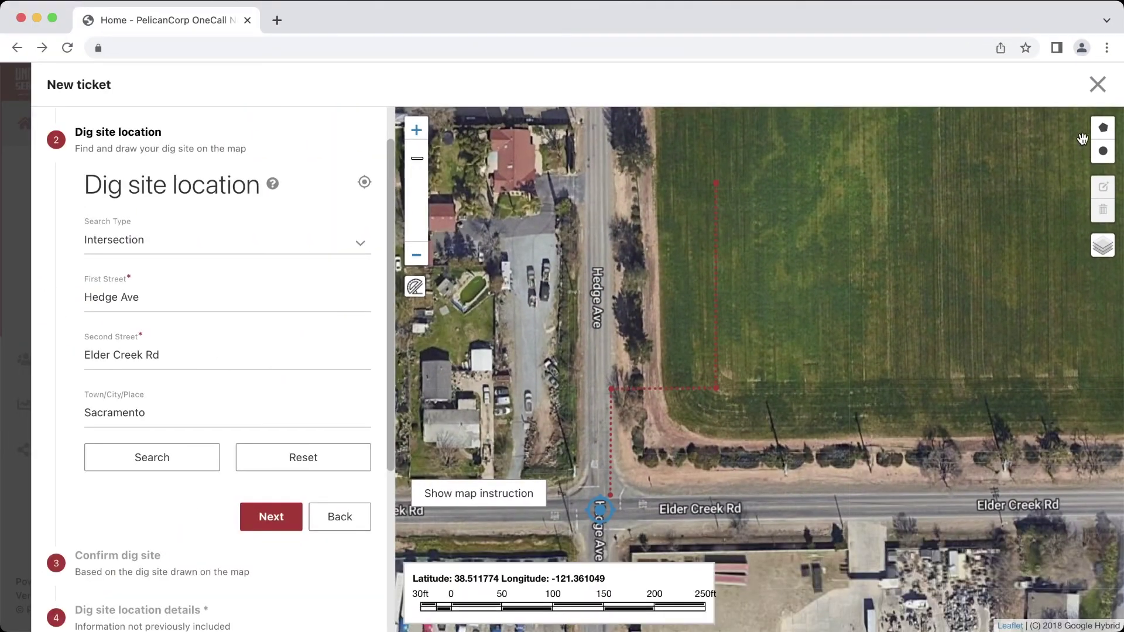
Draw a narrow rectangular dig site polygon about 21 ft wide around the measured northward line in the field, and proceed to its confirmation
click(1101, 135)
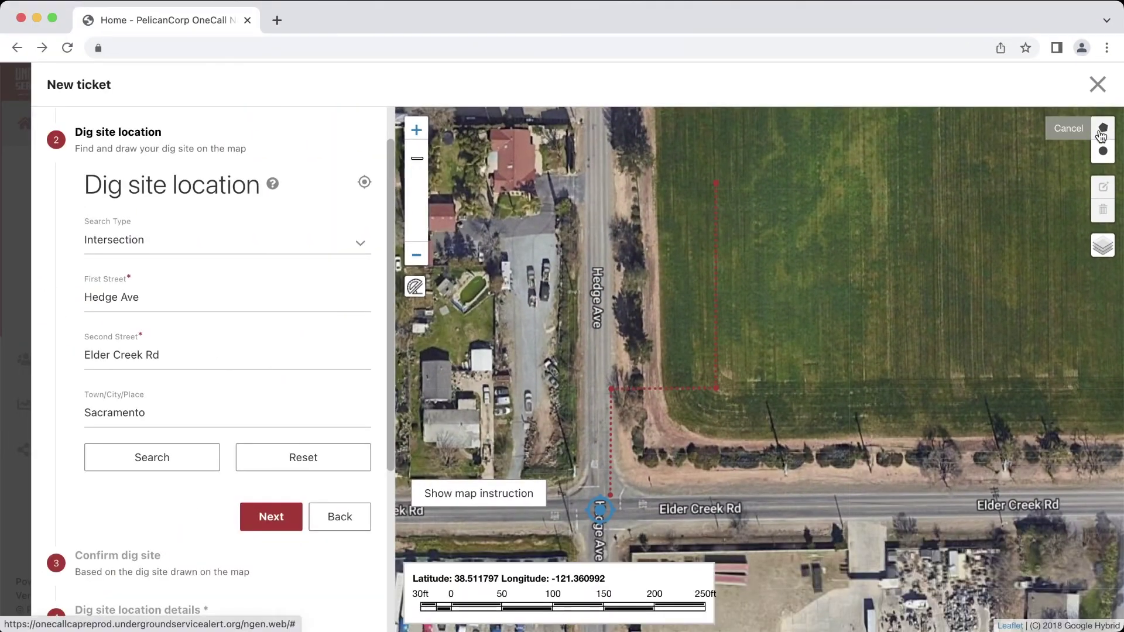
click(726, 396)
click(704, 396)
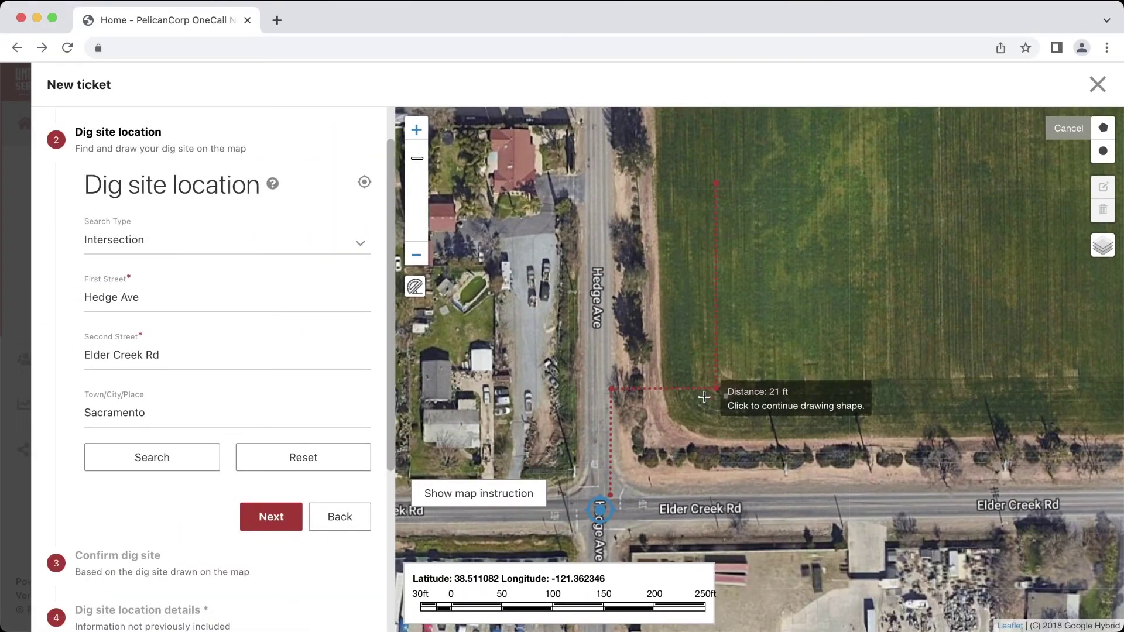
click(703, 174)
click(726, 174)
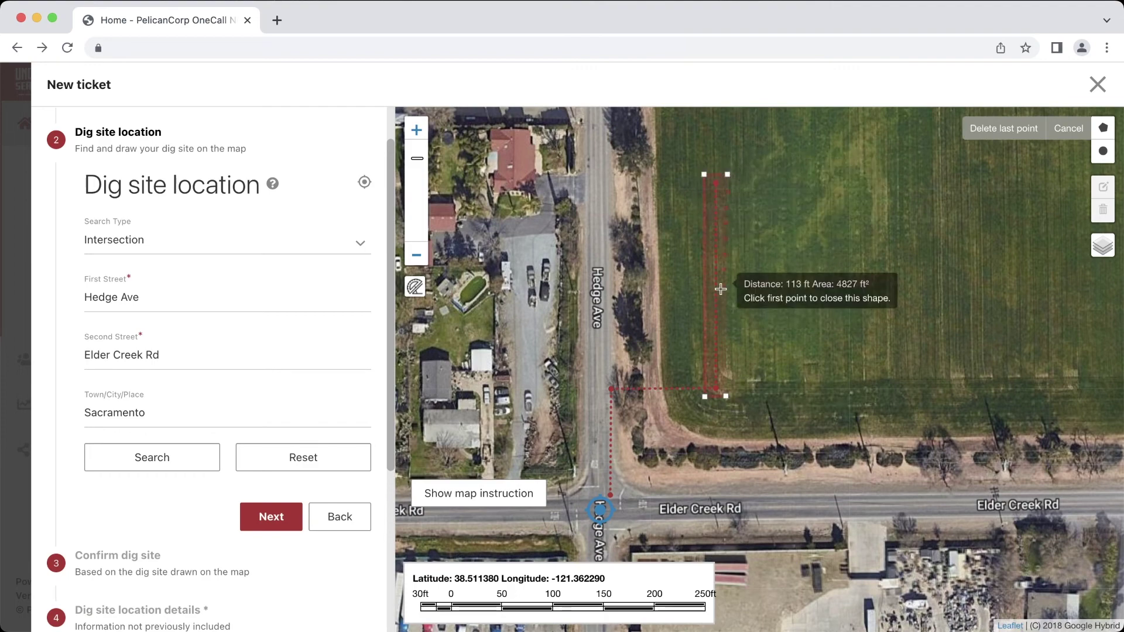
click(726, 397)
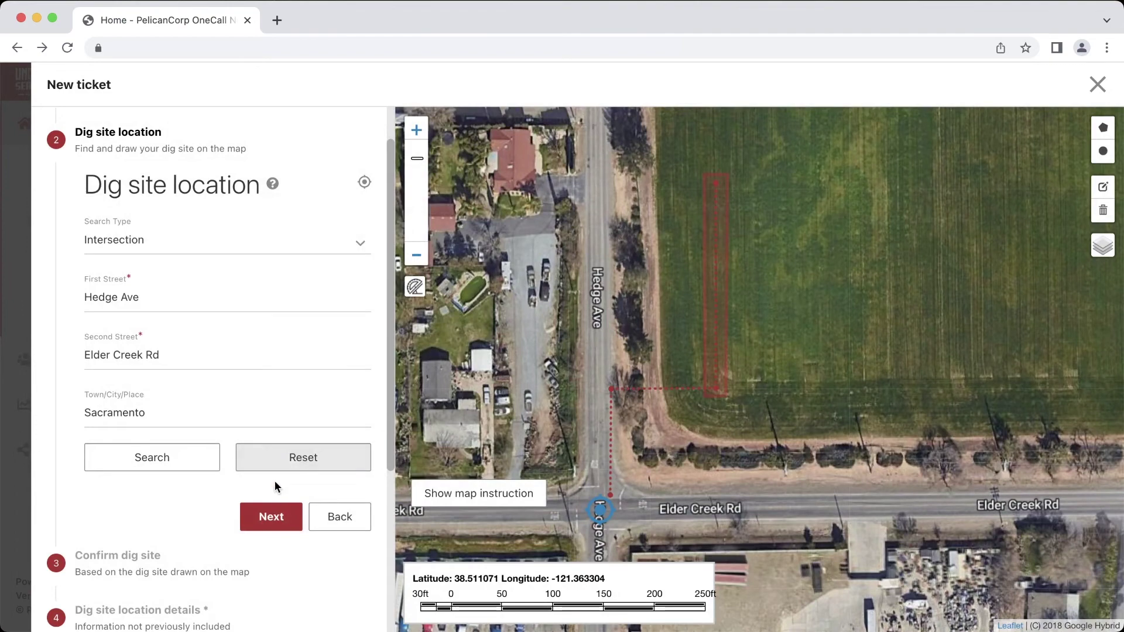
click(273, 515)
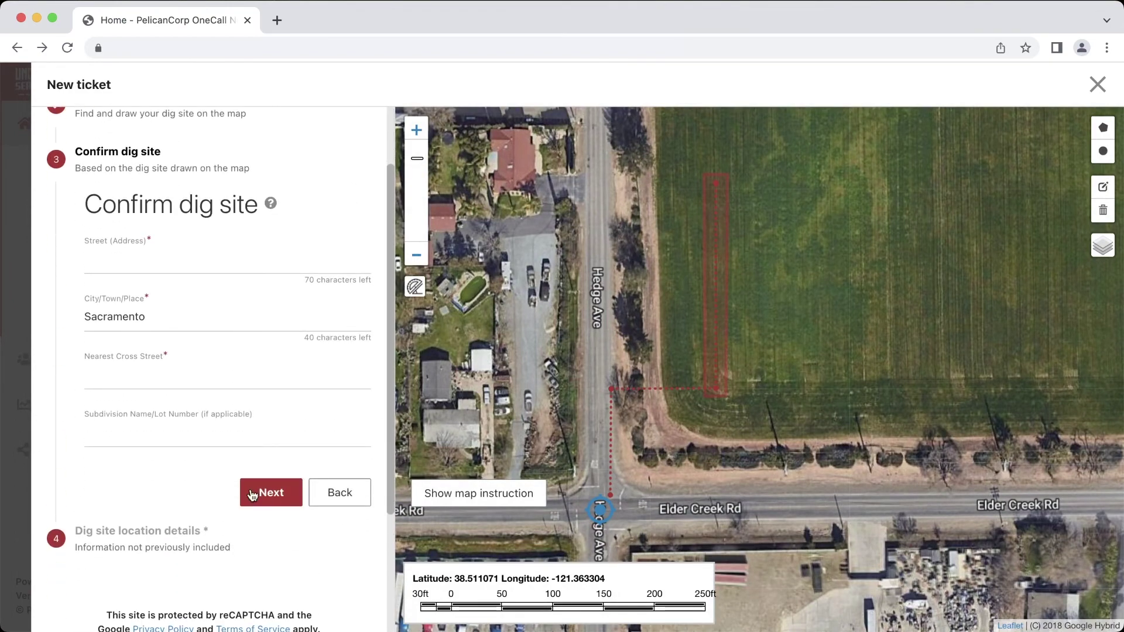
Confirm the dig site with street "Hedge Ave" and nearest cross street "Elder Creek Rd"
click(125, 259)
text(Hedf)
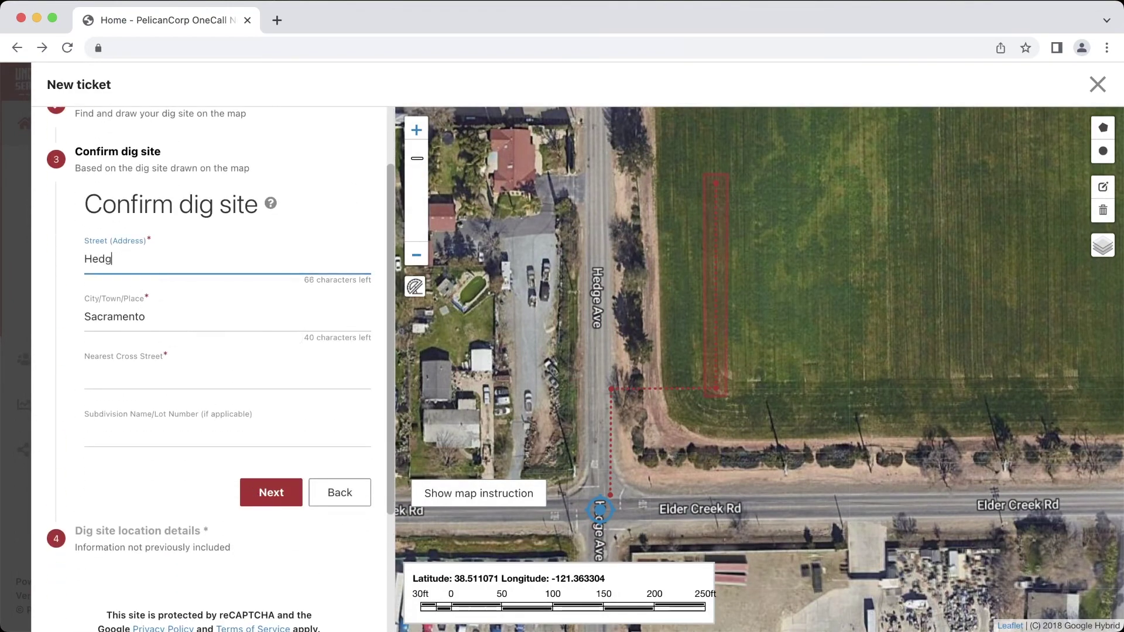
key(BackSpace)
text(ge Ave)
key(Tab)
key(Tab)
text(Elder C)
key(BackSpace)
text(Creek Rd)
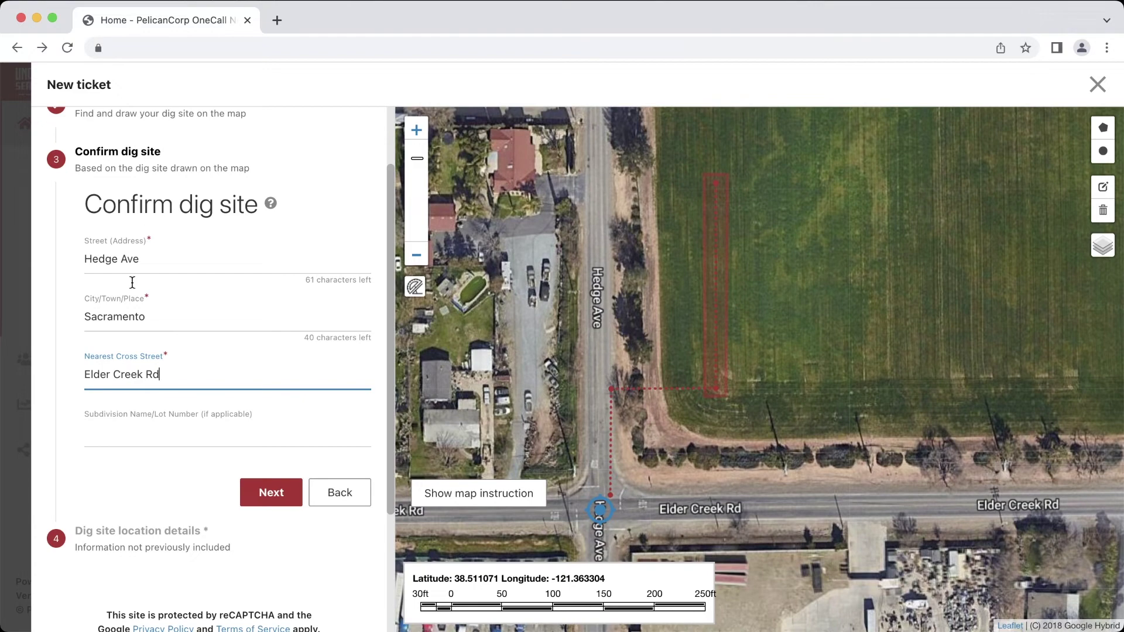
click(265, 504)
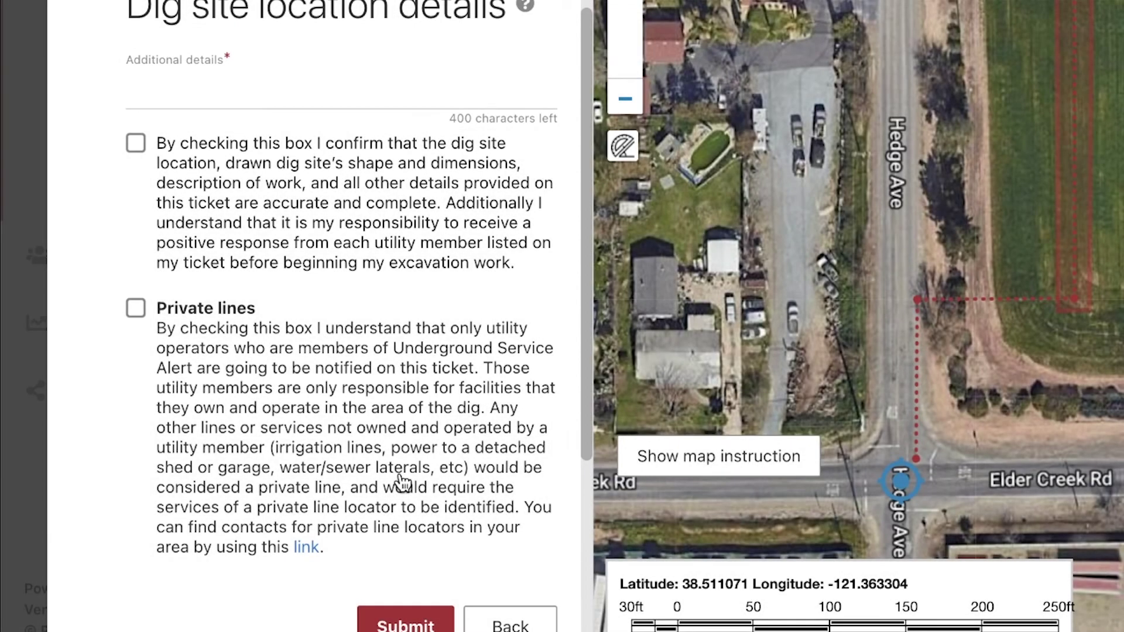
Enter additional details: "At a point 100 feet north of Elder Creek Rd (following Hedge Ave) & 100 feet east of Hedge Ave go 200 feet north"
click(191, 87)
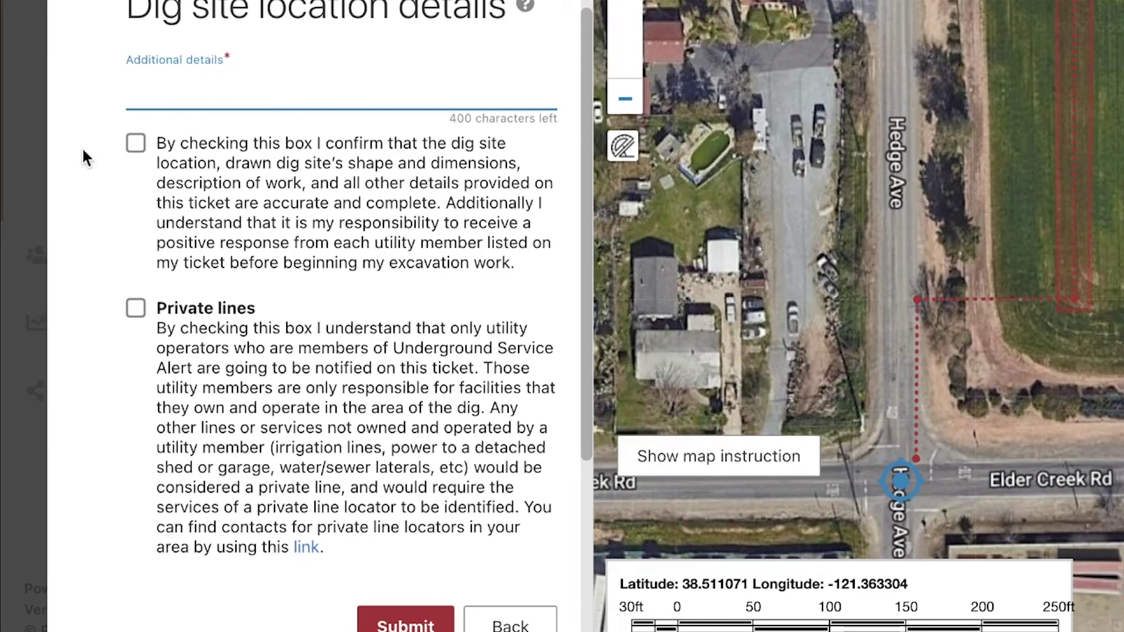
text(At a p)
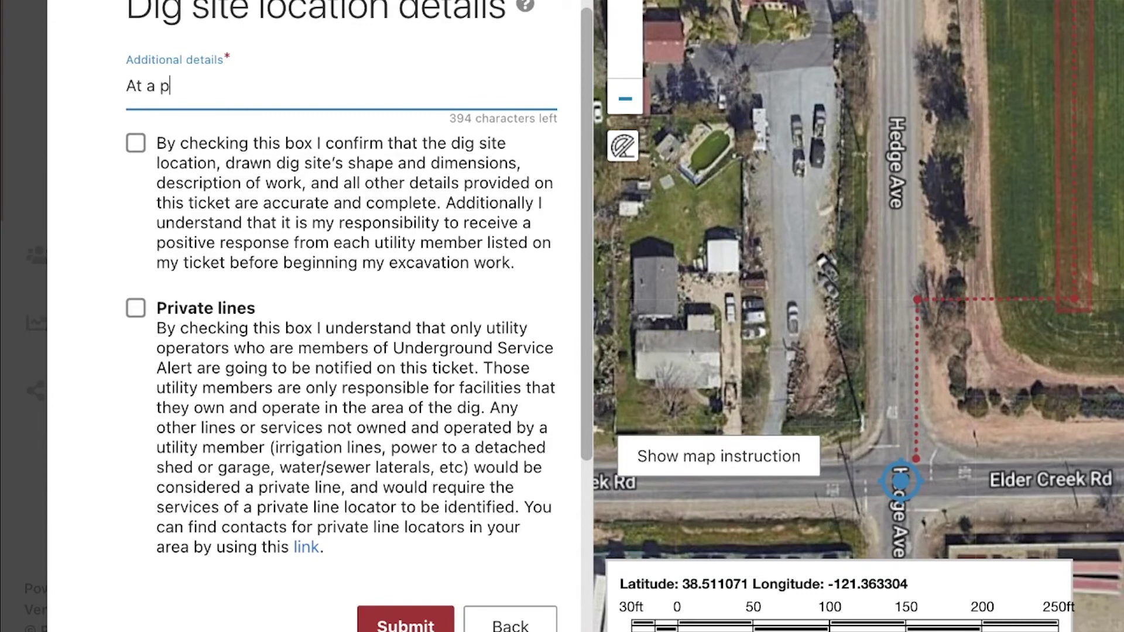
text(oint 100 feet north of Elder Cree)
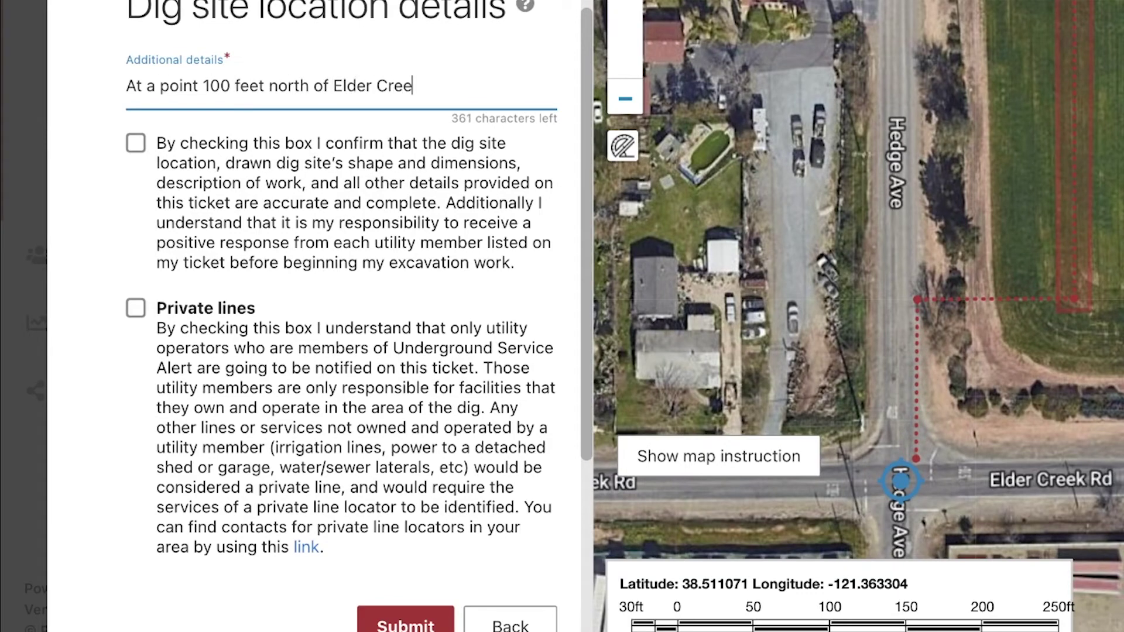
text(k Rd (following Hedge Ave)
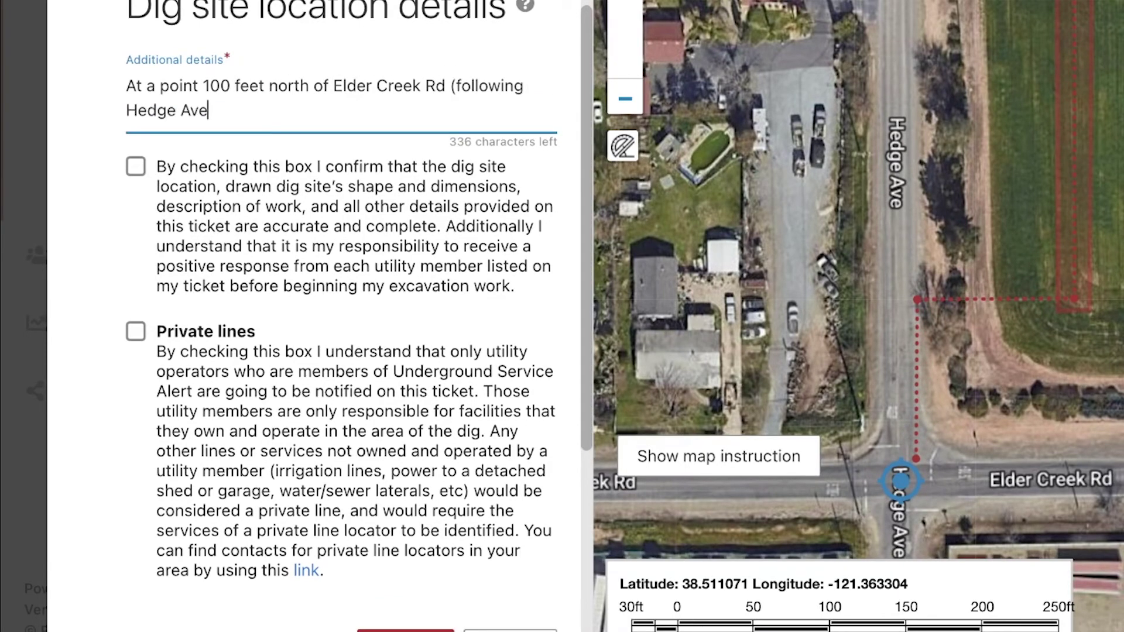
text() & 100 feet east of Hedge Ave)
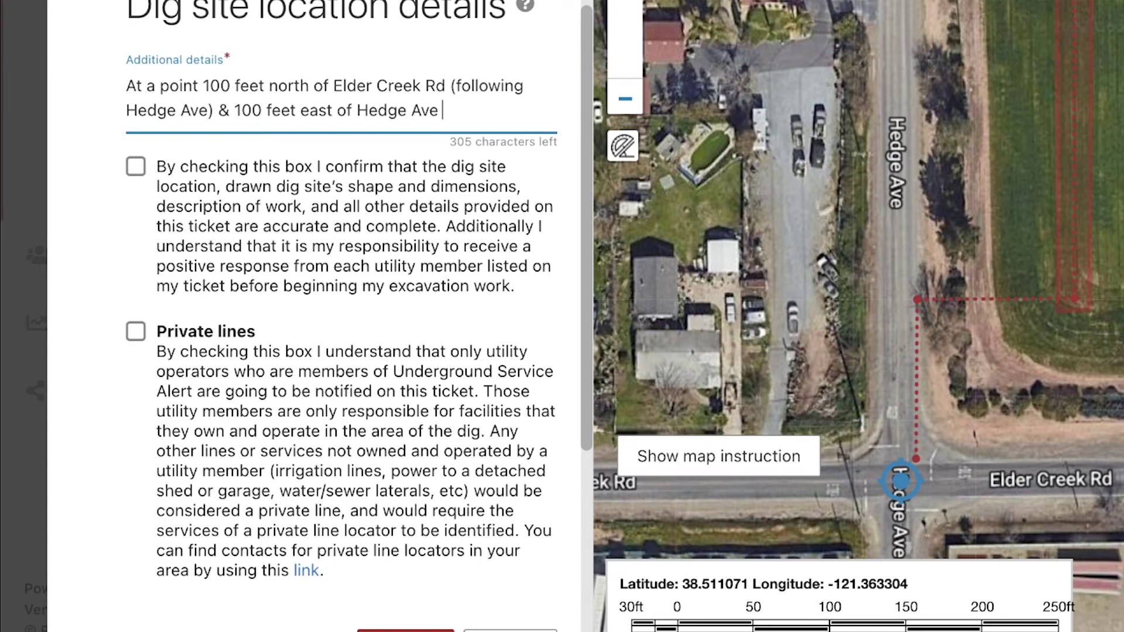
text(go 200 feet north)
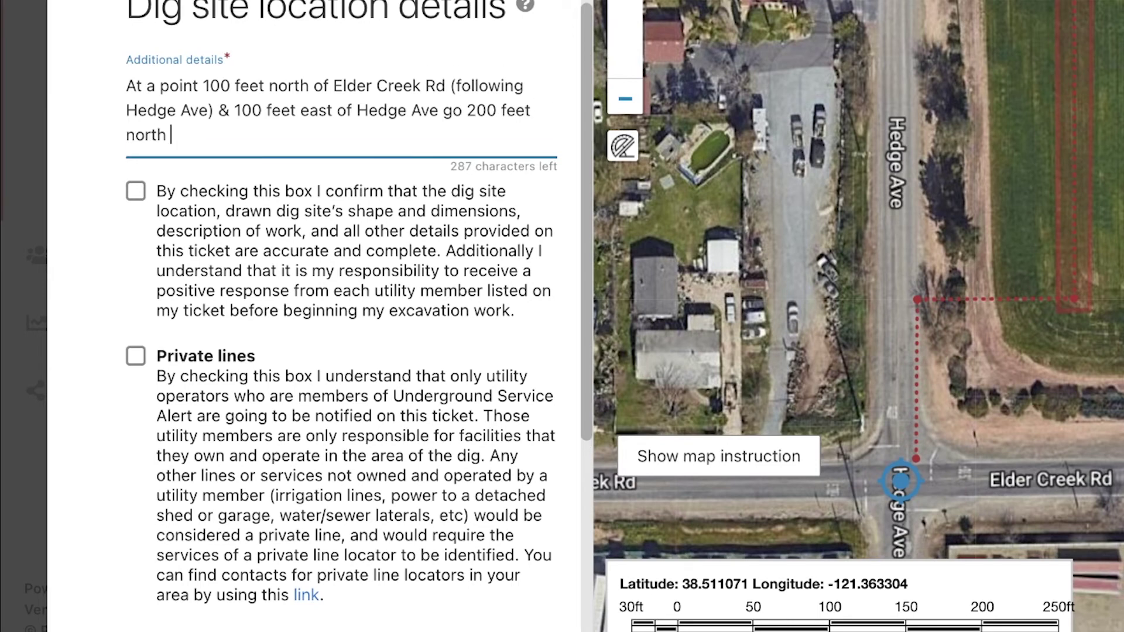
key(BackSpace)
text(, turn & go)
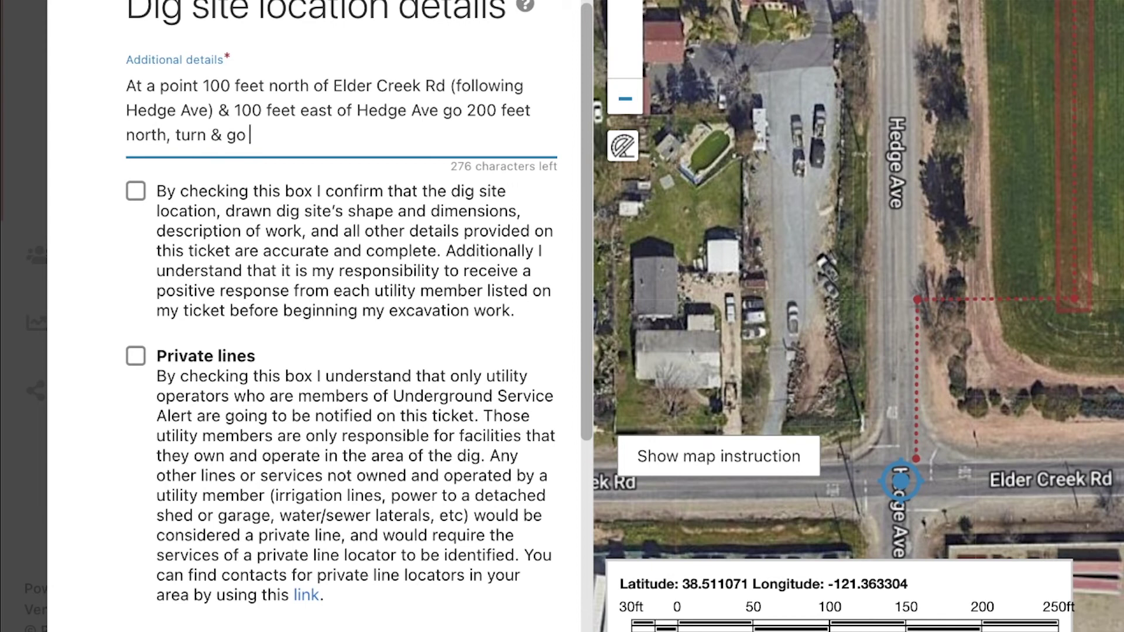
key(BackSpace)
key(BackSpace)
key(BackSpace)
key(BackSpace)
key(BackSpace)
key(BackSpace)
key(BackSpace)
key(BackSpace)
key(BackSpace)
key(BackSpace)
key(BackSpace)
key(BackSpace)
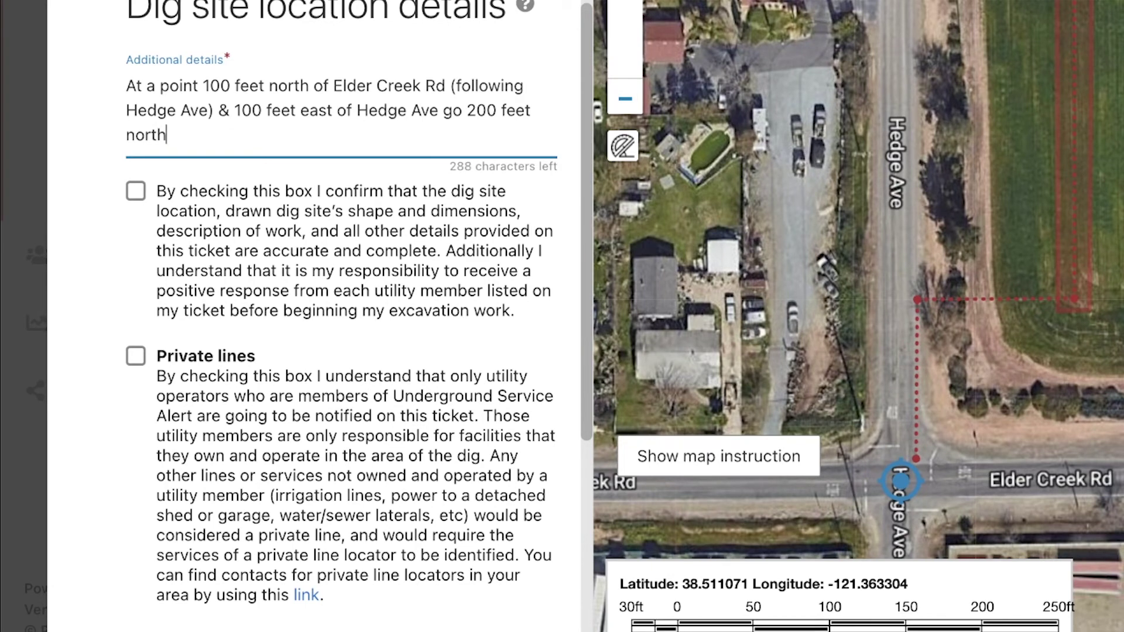